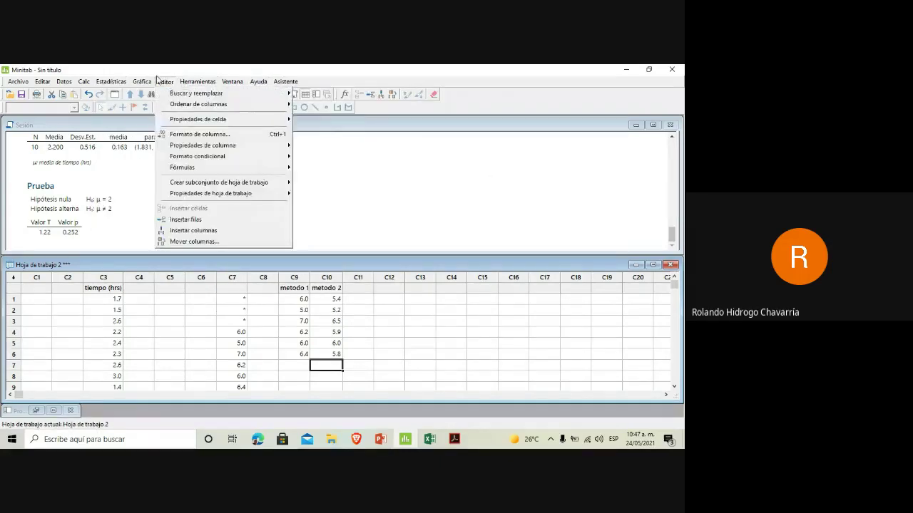
# Calculate the standard deviation of the metodo 1 column using column statistics, without storing the result.
pyautogui.moveTo(110, 82)
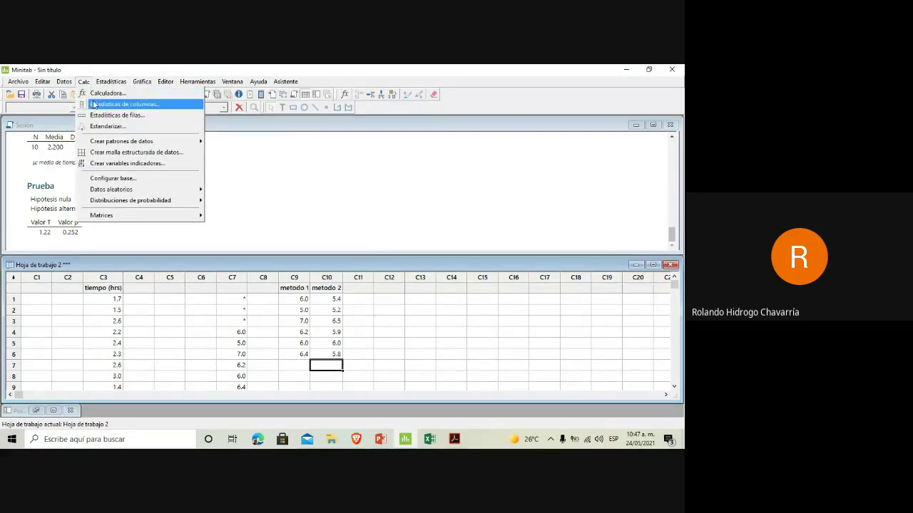
pyautogui.click(95, 104)
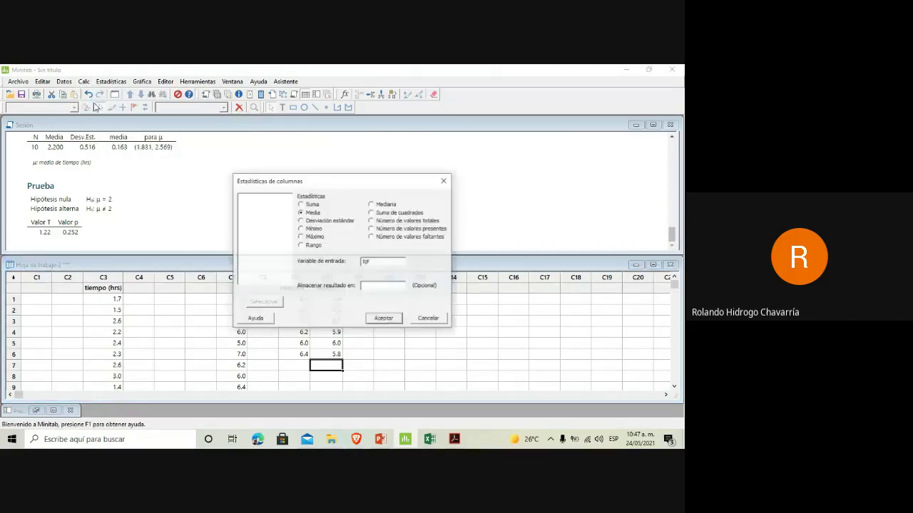
pyautogui.click(301, 222)
pyautogui.click(372, 262)
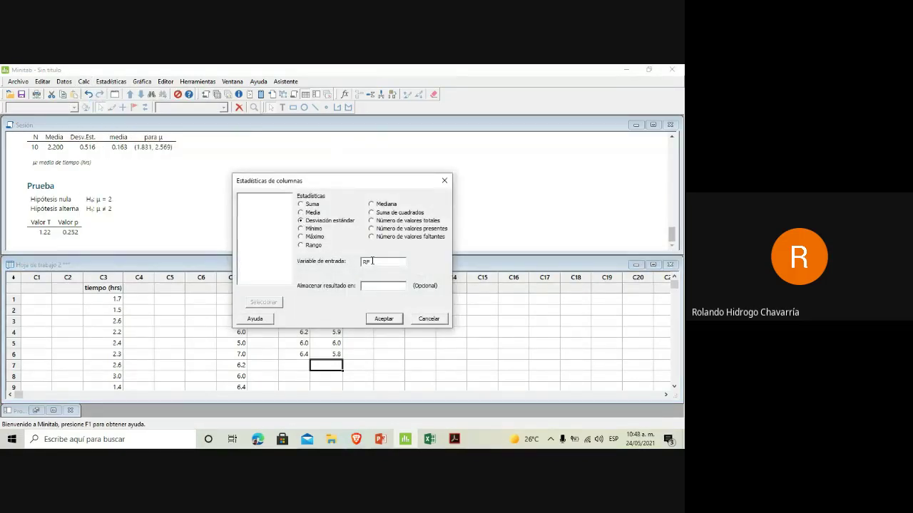
pyautogui.press('BackSpace')
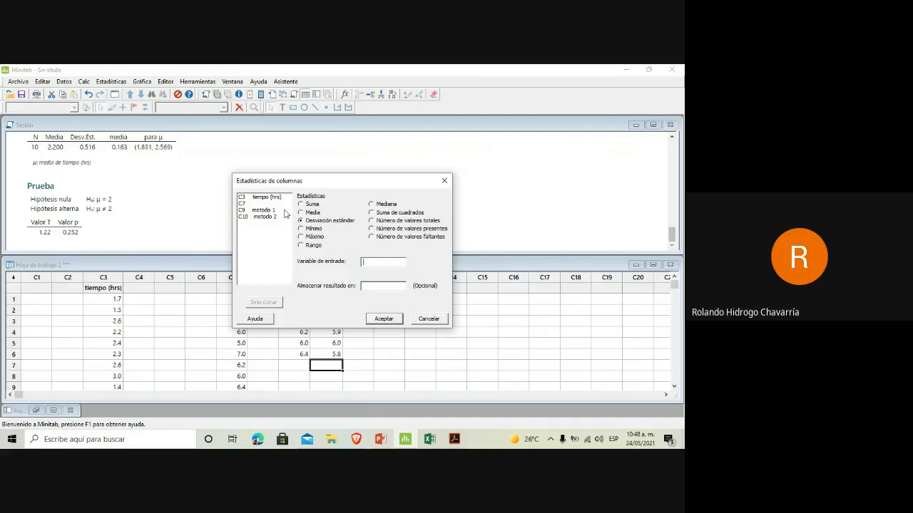
pyautogui.click(266, 217)
pyautogui.click(271, 211)
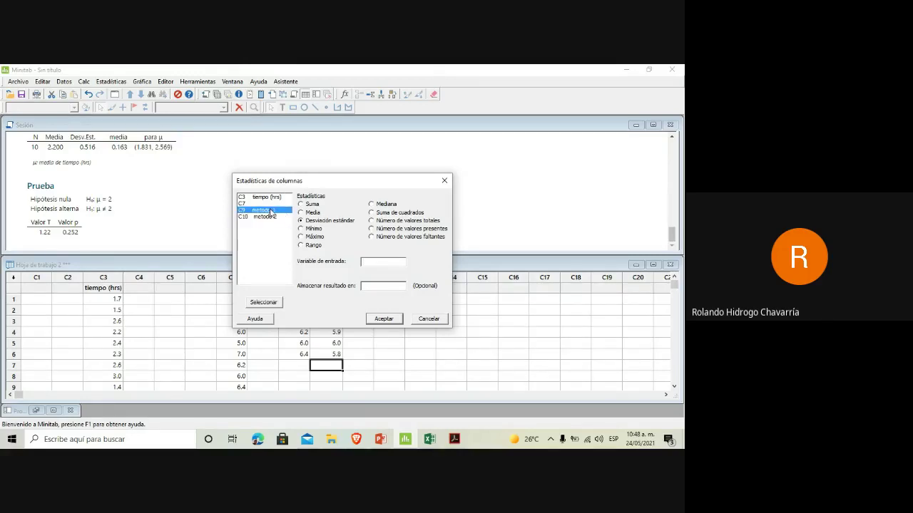
pyautogui.click(384, 319)
pyautogui.click(381, 284)
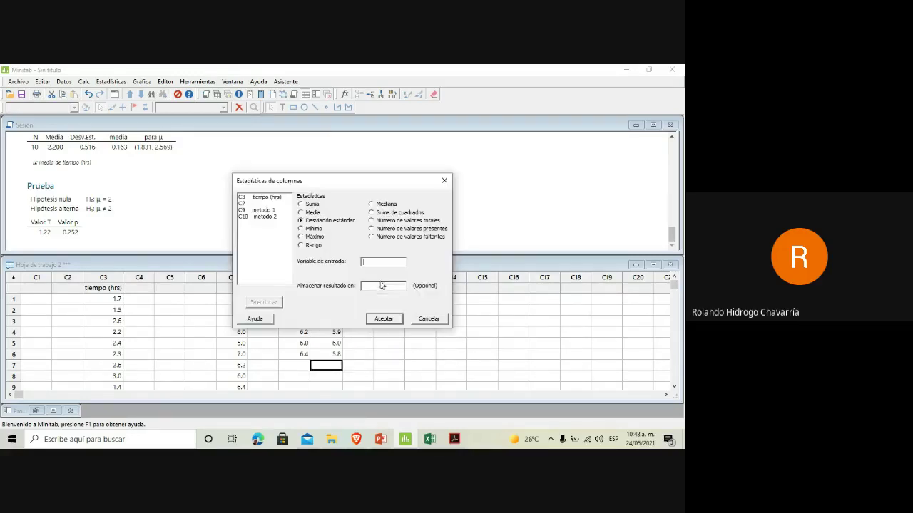
pyautogui.click(269, 211)
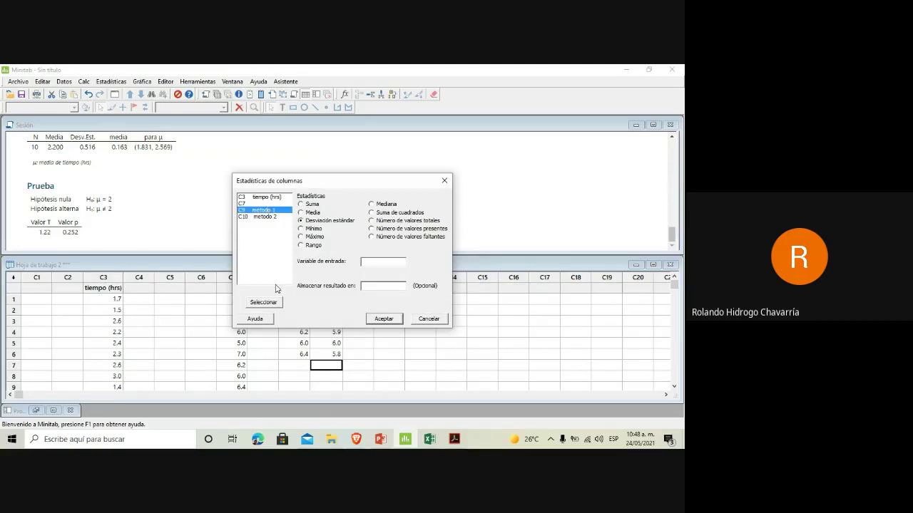
pyautogui.click(269, 304)
pyautogui.click(388, 321)
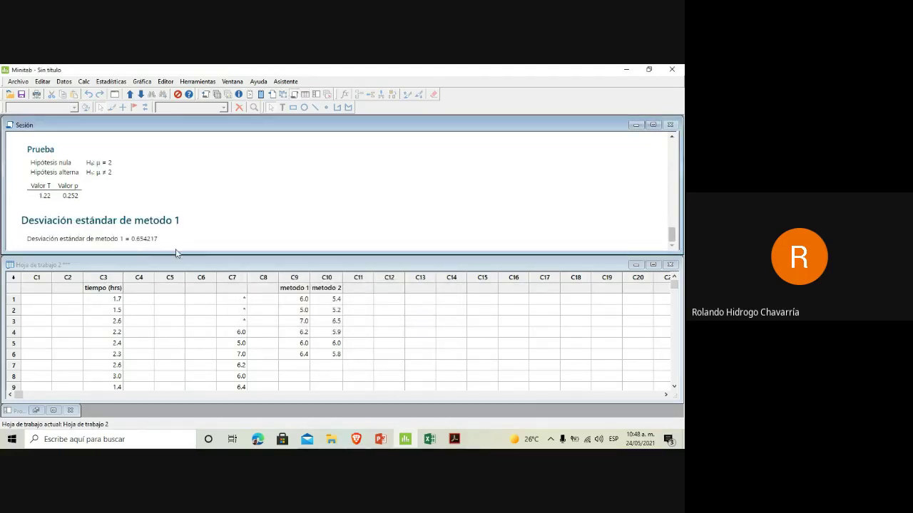
# Calculate the mean of the metodo 1 column using column statistics.
pyautogui.click(122, 244)
pyautogui.click(83, 82)
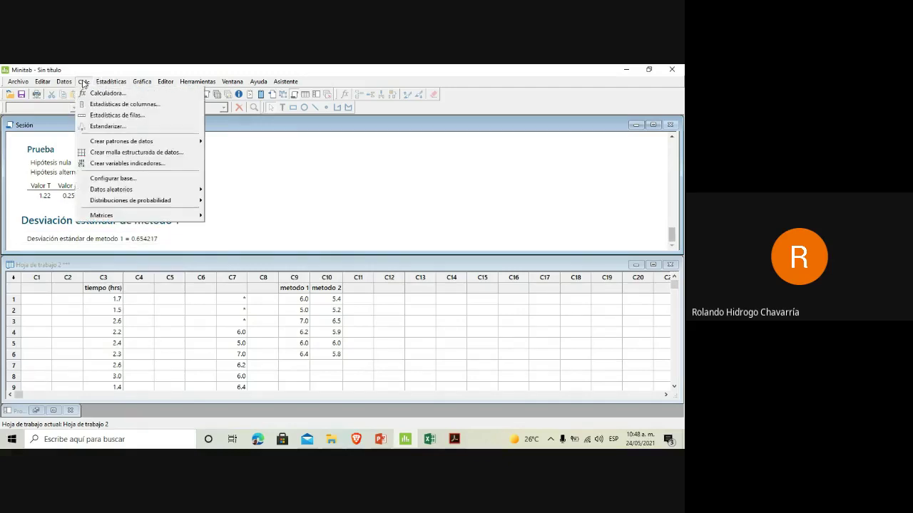
pyautogui.click(122, 107)
pyautogui.click(301, 213)
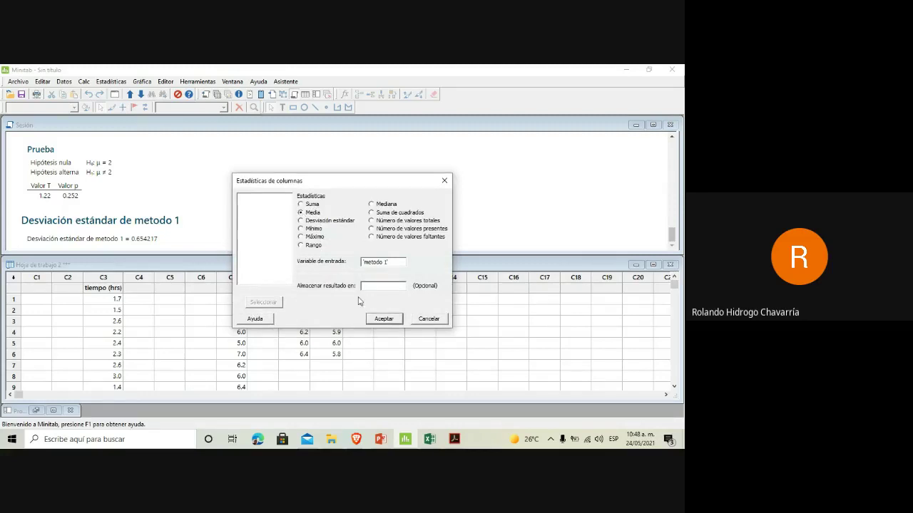
pyautogui.click(383, 318)
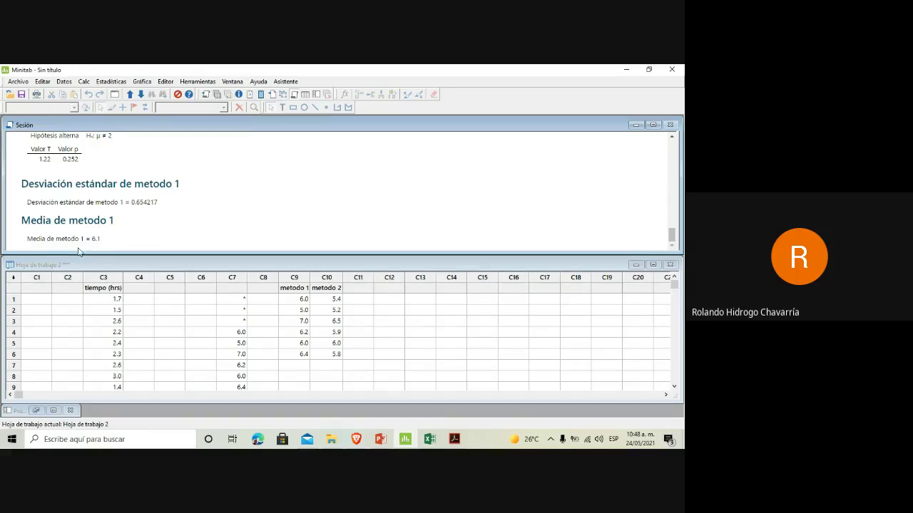
# Calculate the mean of the metodo 2 column, replacing metodo 1 as the input variable in column statistics.
pyautogui.click(83, 82)
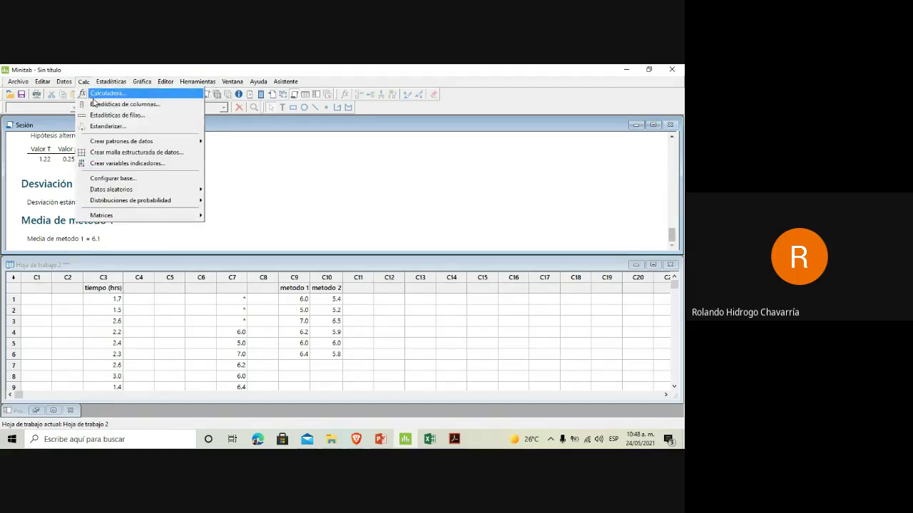
pyautogui.click(93, 105)
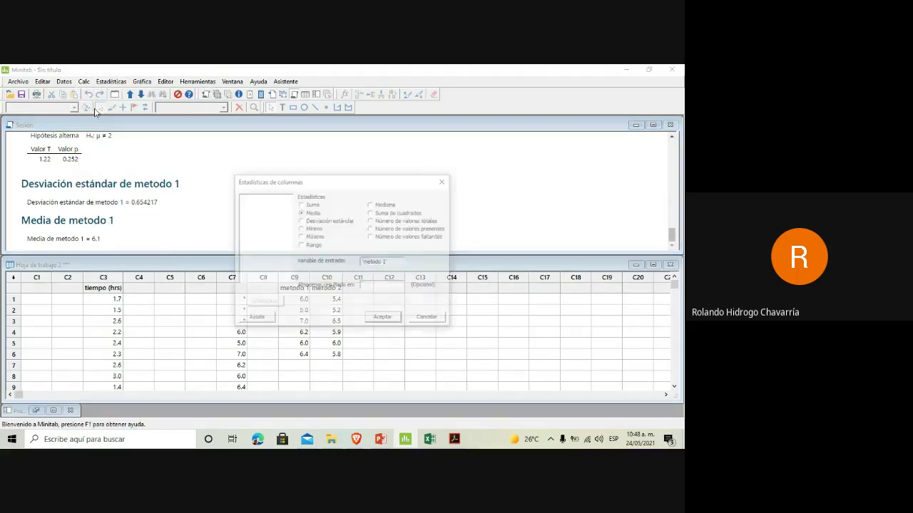
pyautogui.click(370, 262)
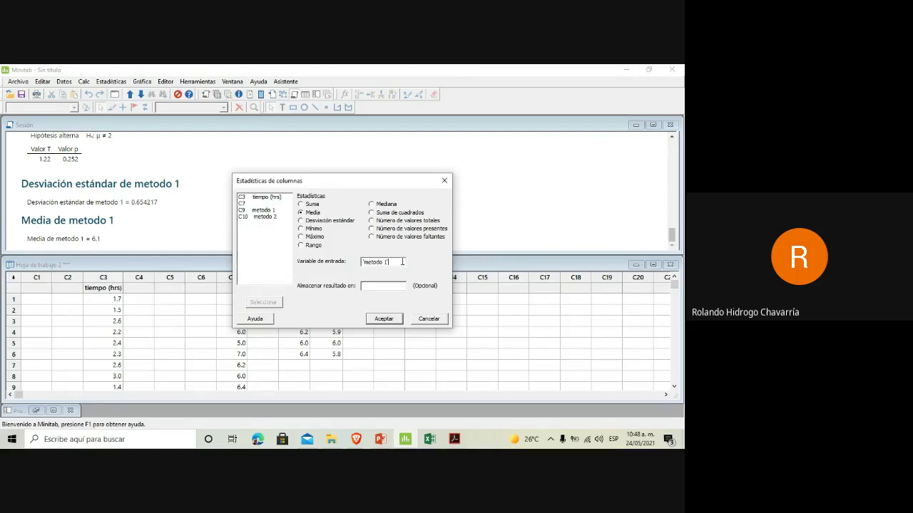
pyautogui.press('BackSpace')
pyautogui.press('BackSpace')
pyautogui.press('BackSpace')
pyautogui.click(248, 217)
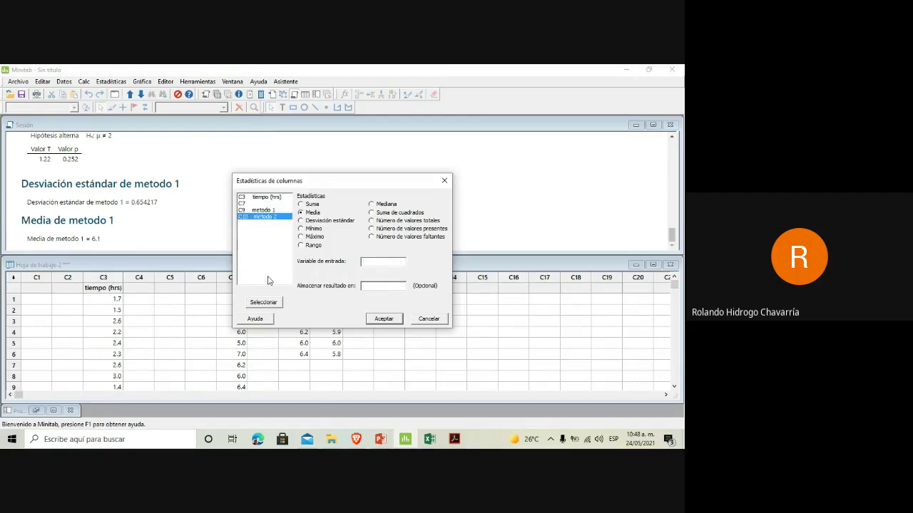
pyautogui.click(263, 303)
pyautogui.click(382, 319)
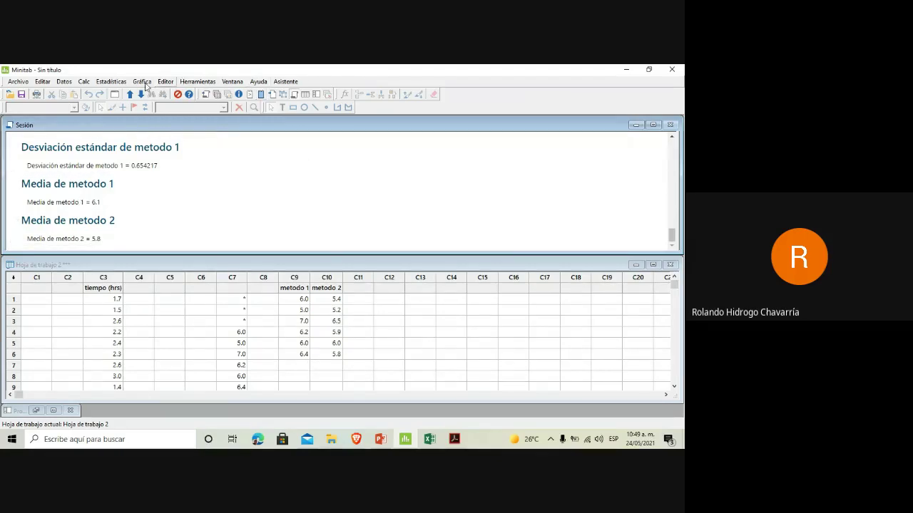
# Start a paired t test with the data layout "Cada muestra está en una columna".
pyautogui.click(107, 82)
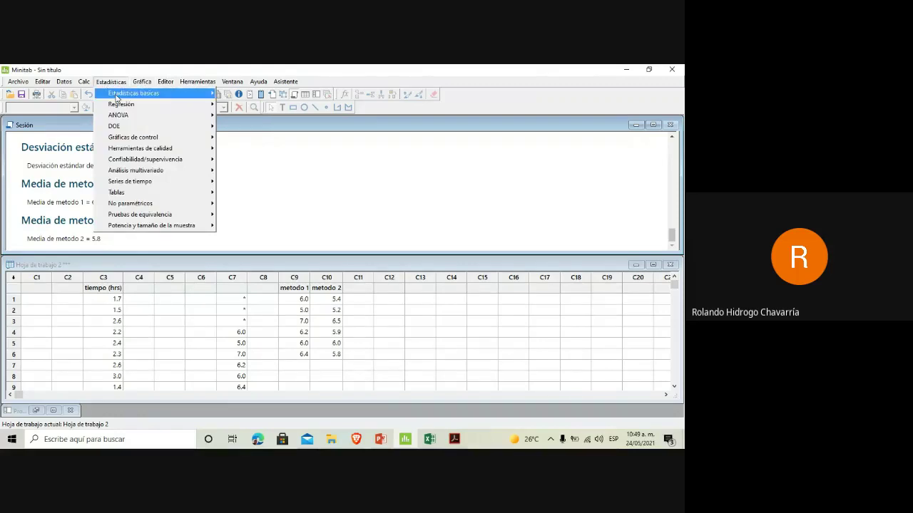
pyautogui.moveTo(118, 99)
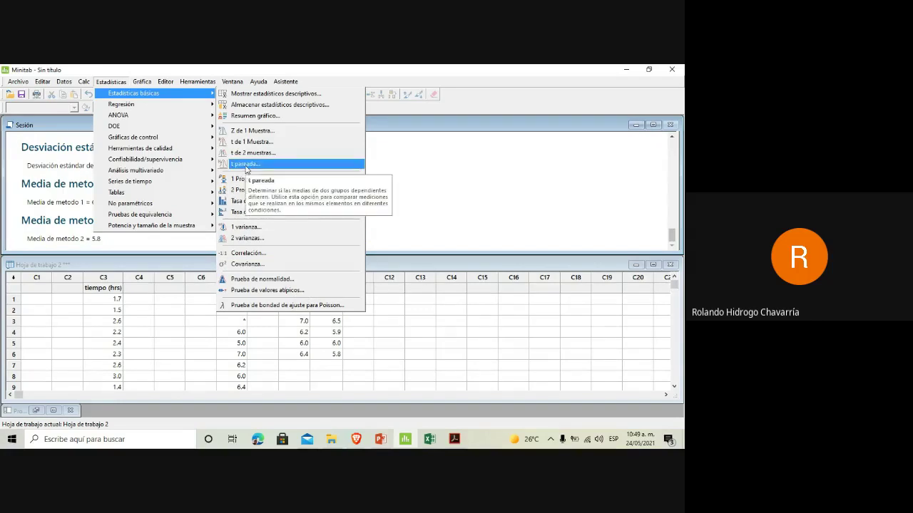
pyautogui.click(246, 164)
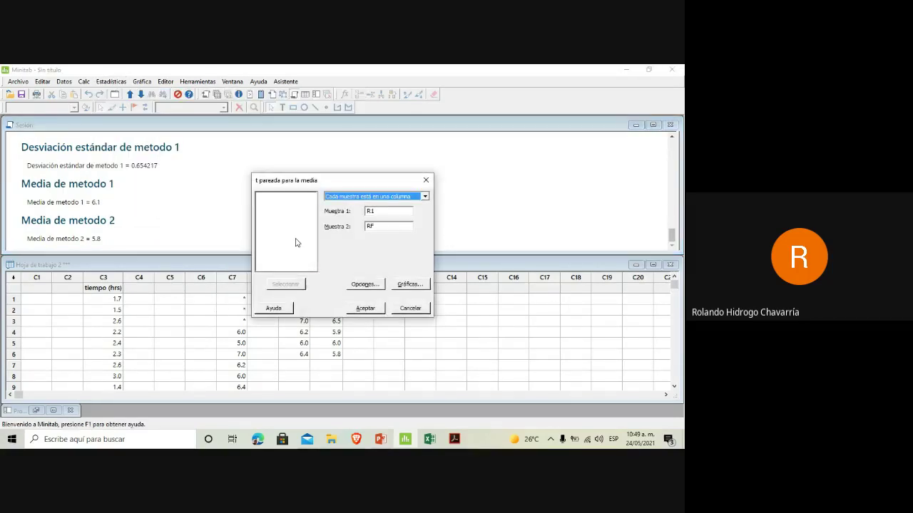
pyautogui.click(417, 196)
pyautogui.click(418, 197)
pyautogui.click(417, 197)
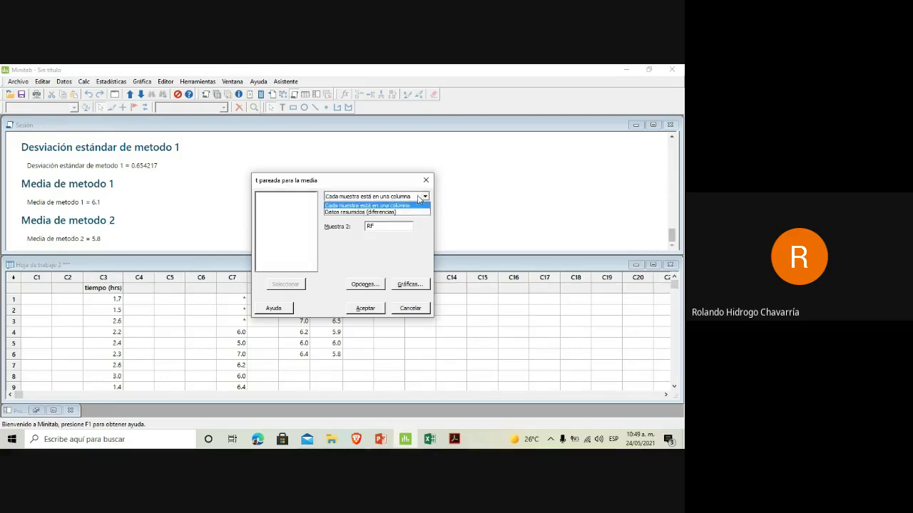
pyautogui.click(347, 205)
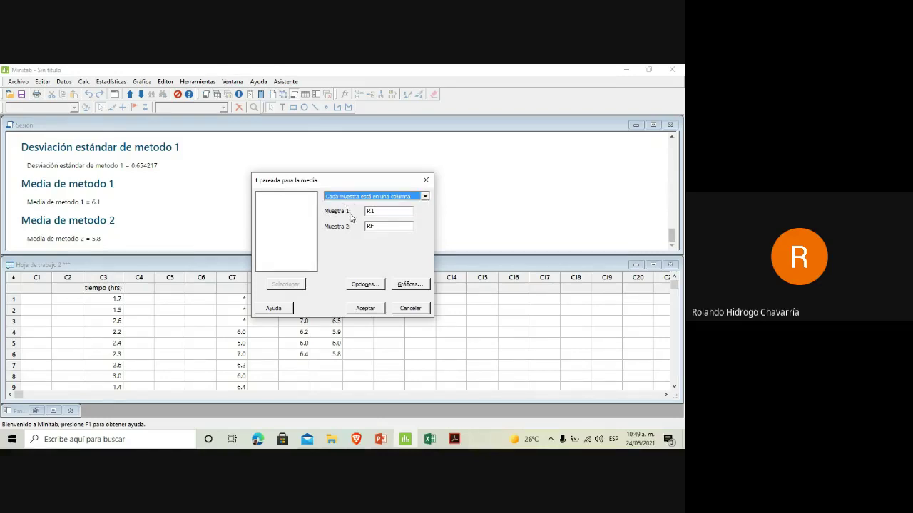
# Assign metodo 1 as sample 1 and metodo 2 as sample 2 of the paired t test, and open its options.
pyautogui.click(390, 212)
pyautogui.press('BackSpace')
pyautogui.press('BackSpace')
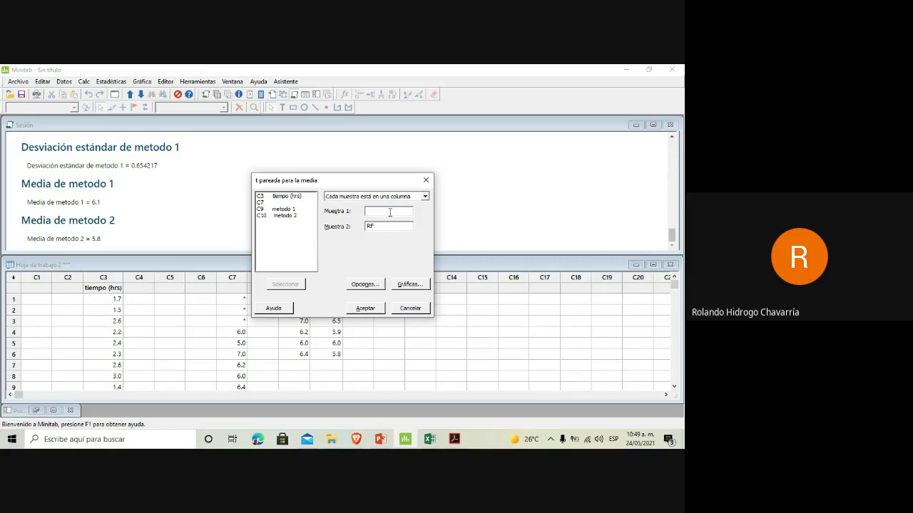
pyautogui.click(392, 226)
pyautogui.click(276, 210)
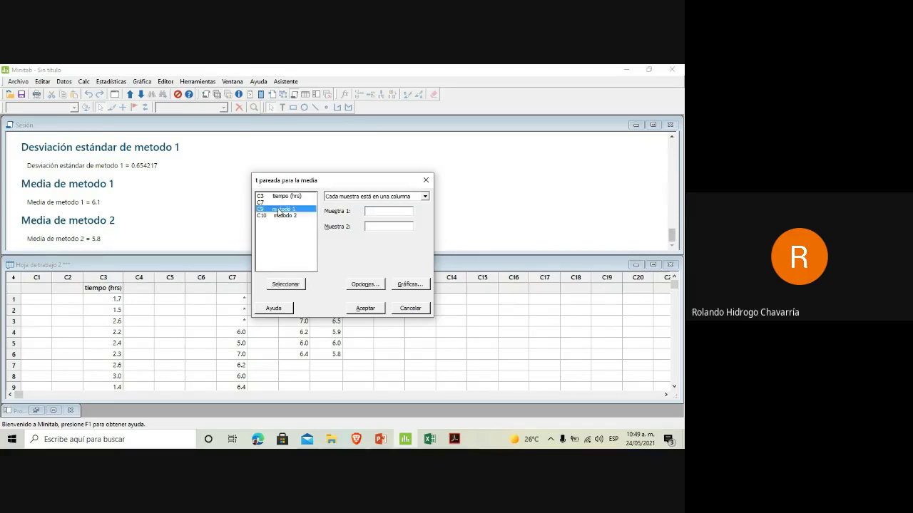
pyautogui.click(285, 285)
pyautogui.click(393, 210)
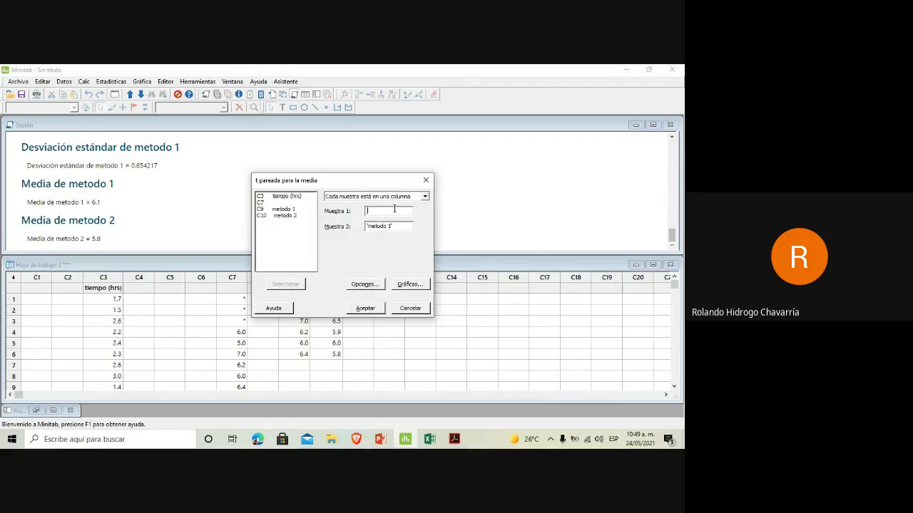
pyautogui.click(284, 210)
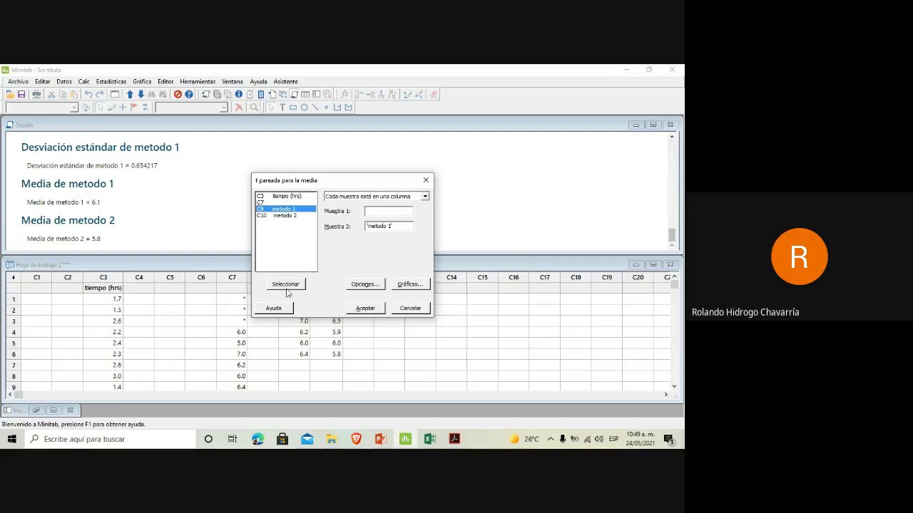
pyautogui.click(287, 285)
pyautogui.click(292, 216)
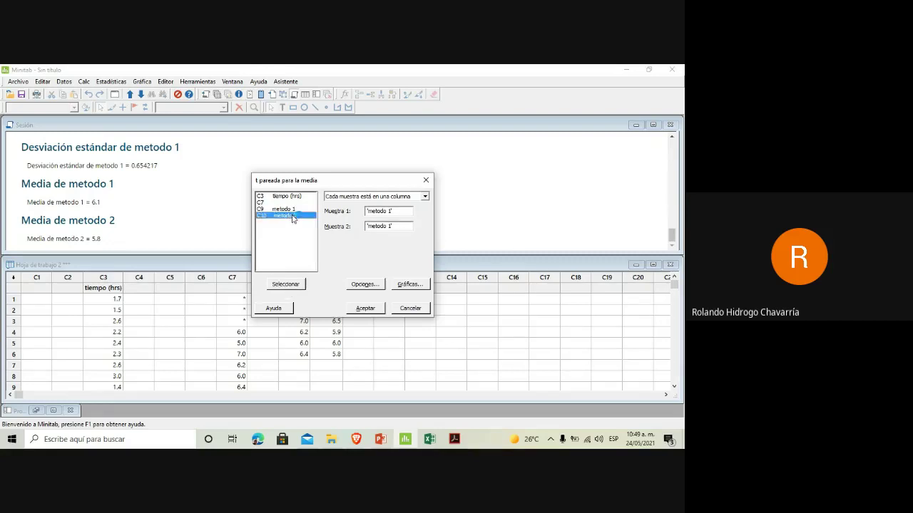
pyautogui.click(286, 284)
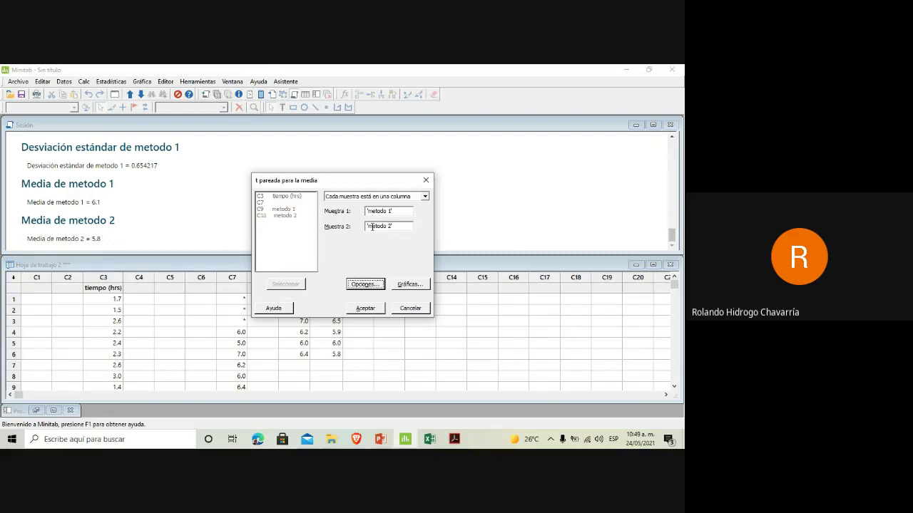
pyautogui.click(364, 284)
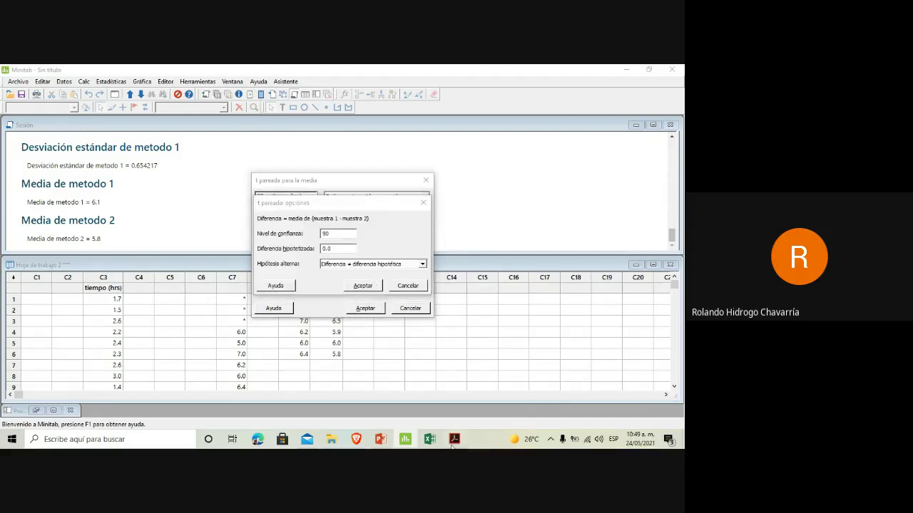
# Switch to the muestas pareadas PDF in Adobe Acrobat, maximize it, and review the paired-samples example's data, hypotheses and significance level.
pyautogui.click(453, 440)
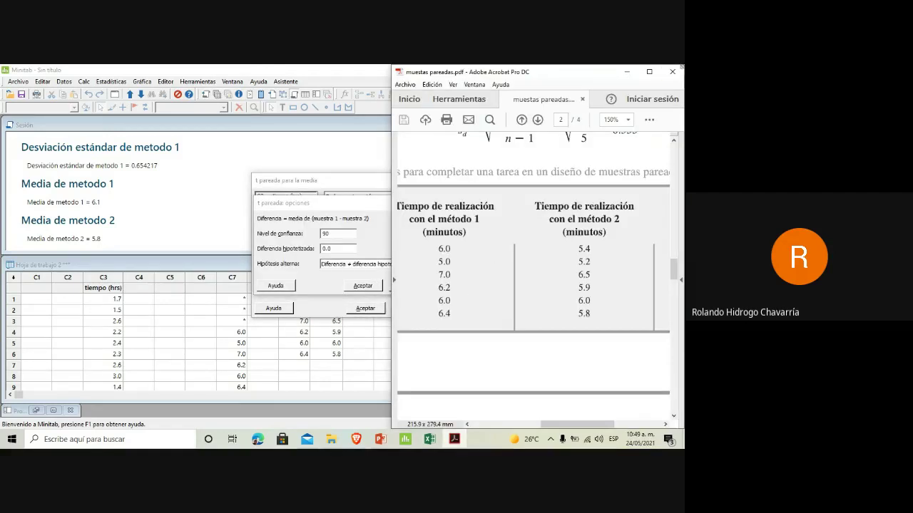
pyautogui.click(649, 72)
pyautogui.scroll(-5, 298, 264)
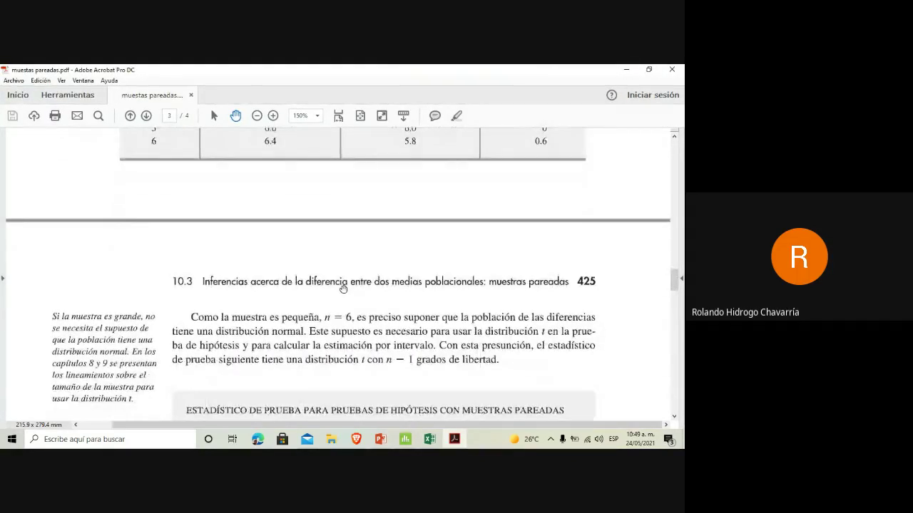
pyautogui.scroll(-4, 343, 288)
pyautogui.scroll(13, 417, 343)
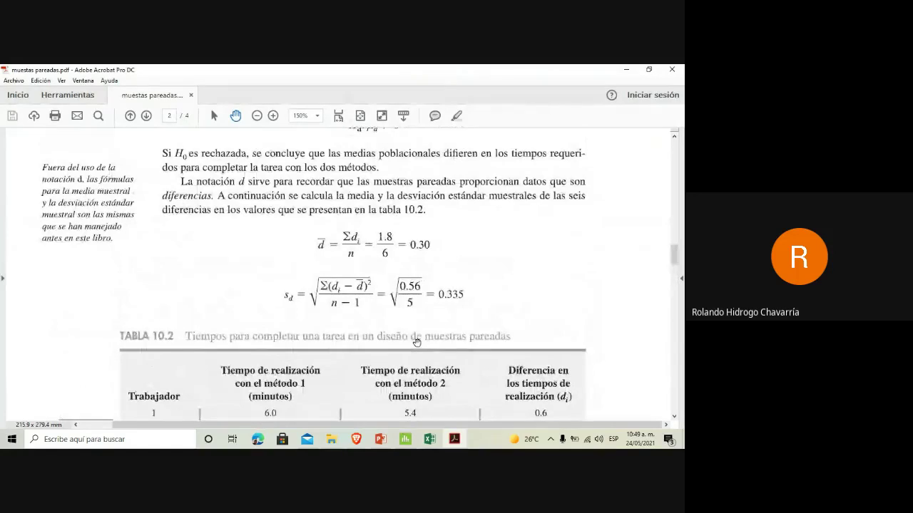
pyautogui.scroll(1, 417, 342)
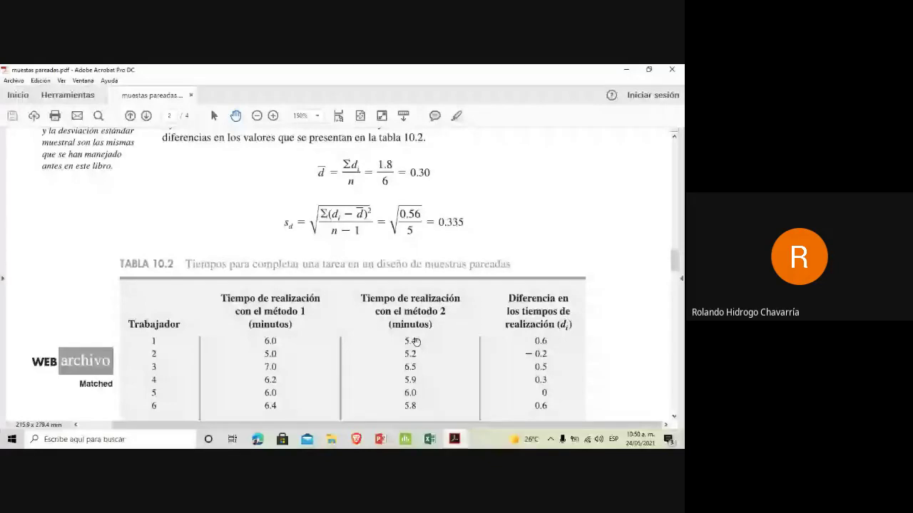
pyautogui.scroll(-5, 235, 316)
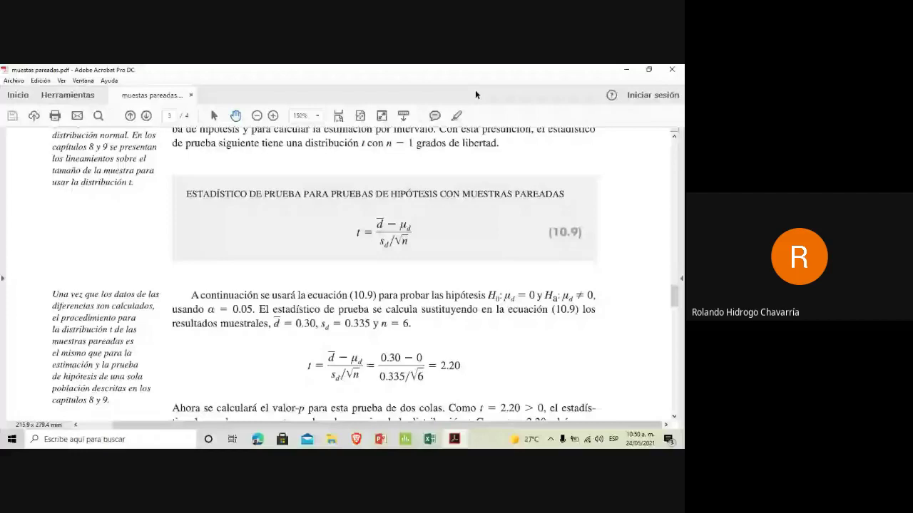
# Return to Minitab and run the paired t test with the alternative hypothesis "Diferencia ≠ diferencia hipotética".
pyautogui.hotkey('alt', 'Tab')
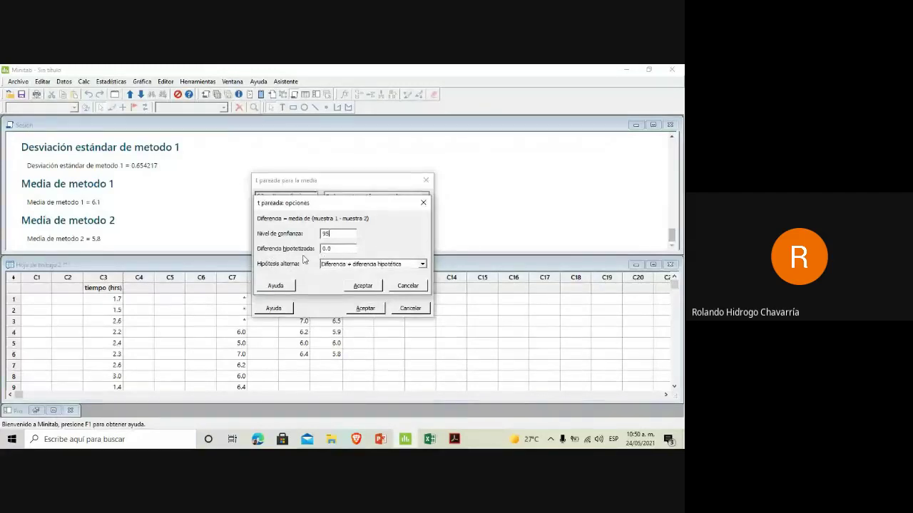
pyautogui.click(410, 265)
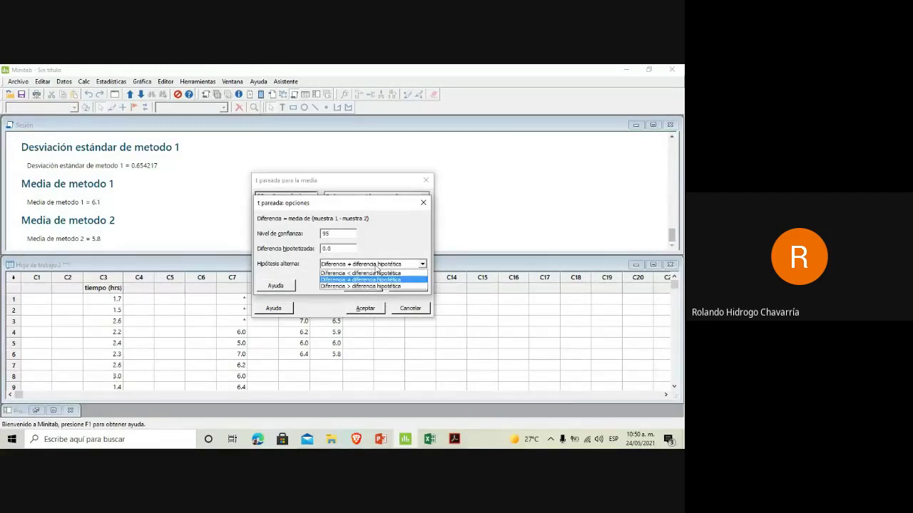
pyautogui.click(346, 280)
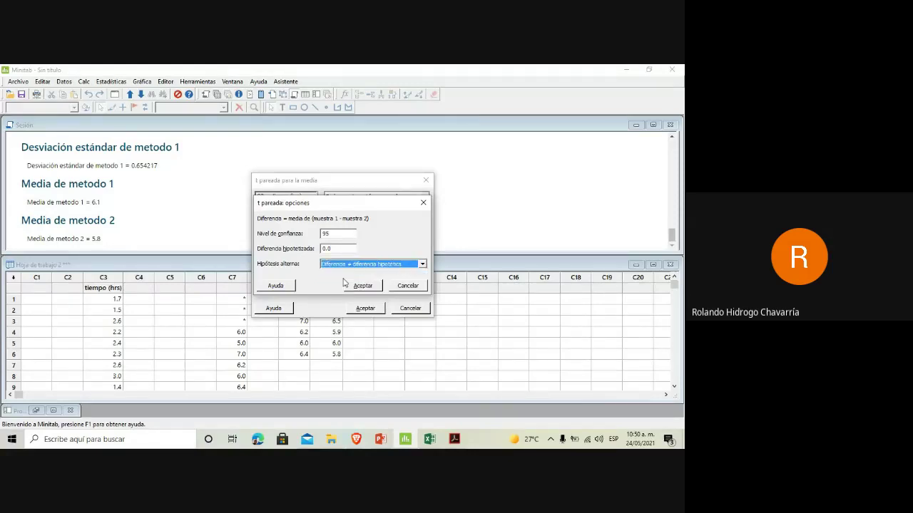
pyautogui.click(356, 286)
pyautogui.click(368, 310)
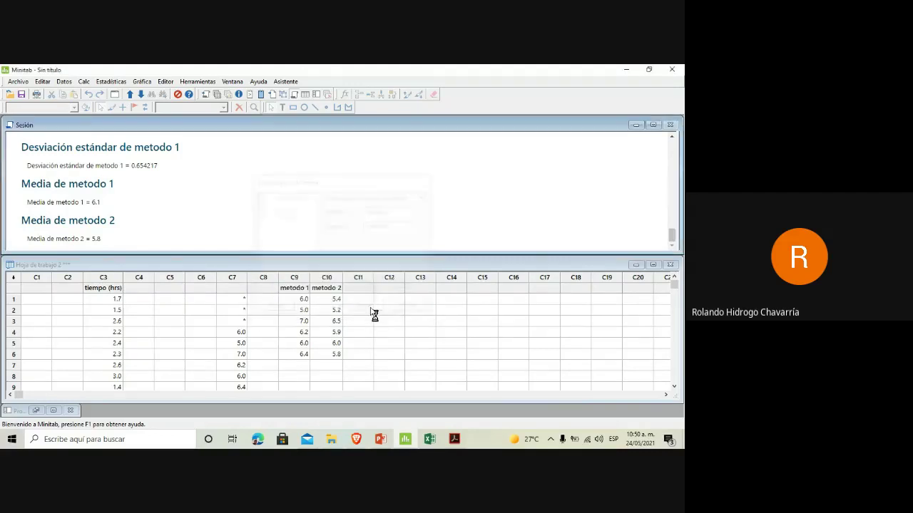
# Examine the paired t test output, including descriptive statistics, paired difference estimate, 95% confidence interval, hypotheses and p-value.
pyautogui.scroll(-5, 194, 197)
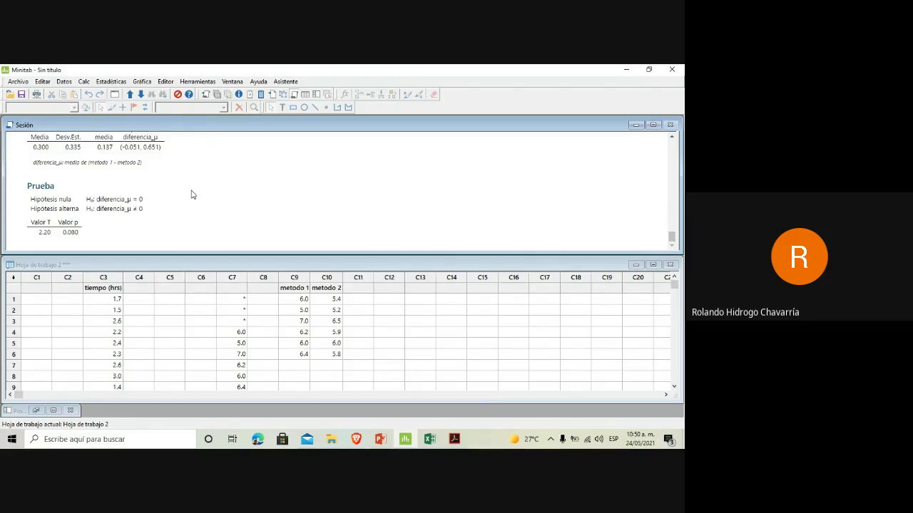
pyautogui.scroll(10, 191, 194)
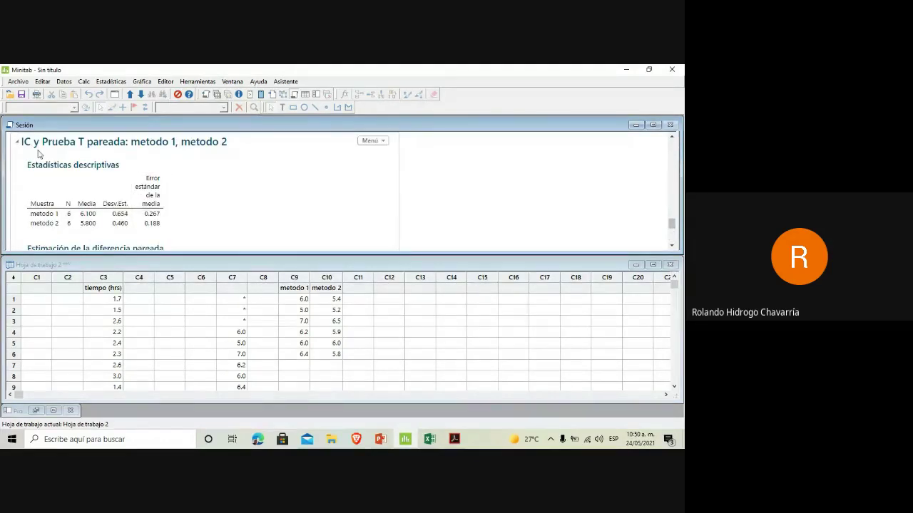
pyautogui.scroll(-2, 273, 155)
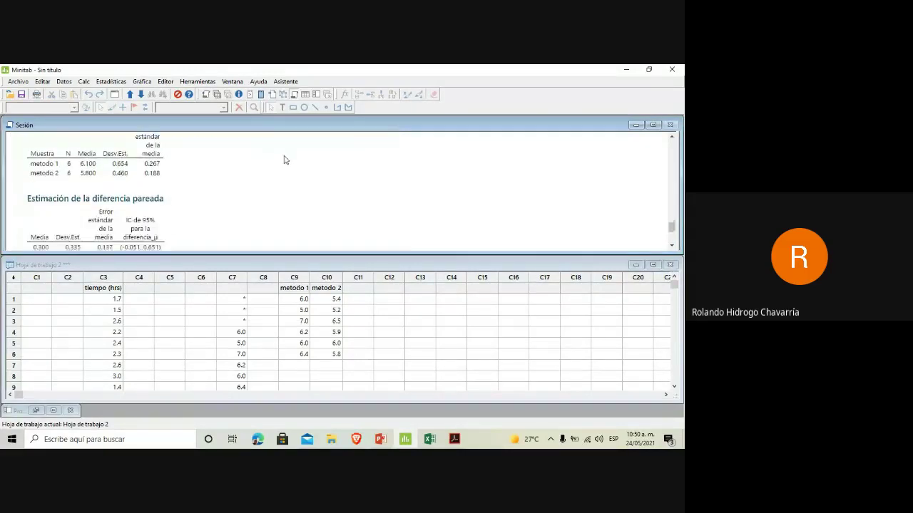
pyautogui.scroll(2, 196, 181)
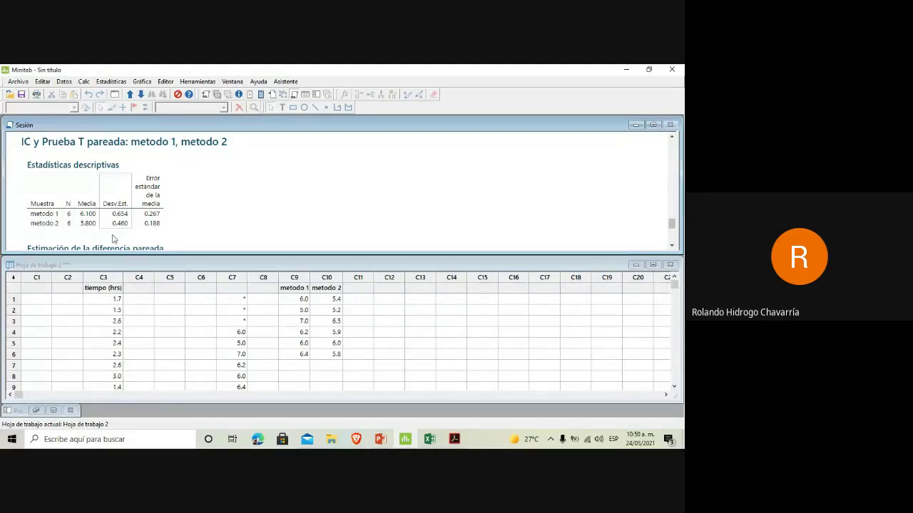
pyautogui.scroll(-4, 130, 228)
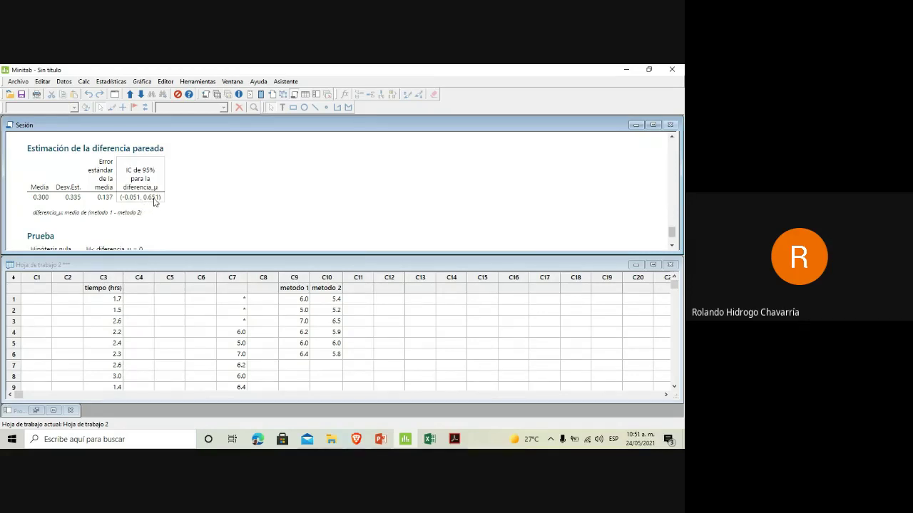
pyautogui.scroll(-3, 154, 203)
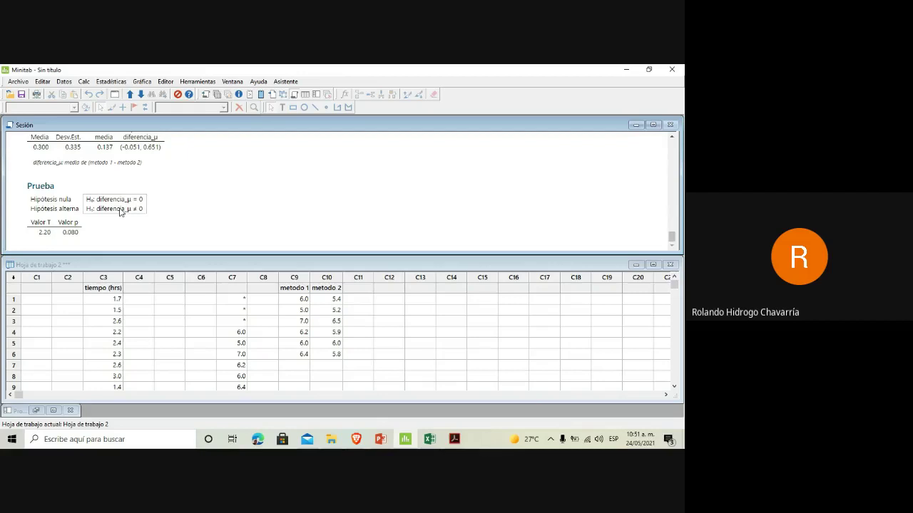
# Enter the p-value 0.080 in row 3 of worksheet column C13.
pyautogui.click(433, 322)
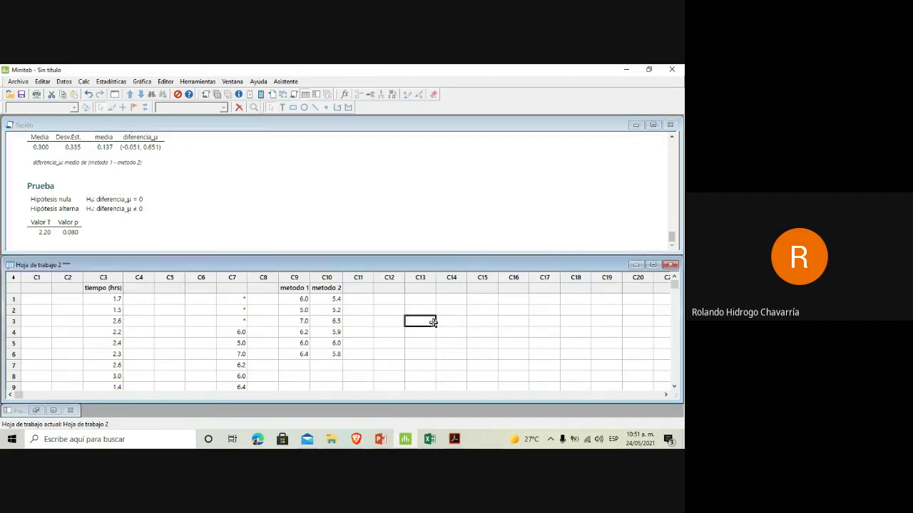
pyautogui.write('0.080')
pyautogui.press('Return')
# Switch to the PowerPoint presentation, open slide 3 and maximize the window to read the two-tailed rejection rule in Tabla 9.2.
pyautogui.click(380, 440)
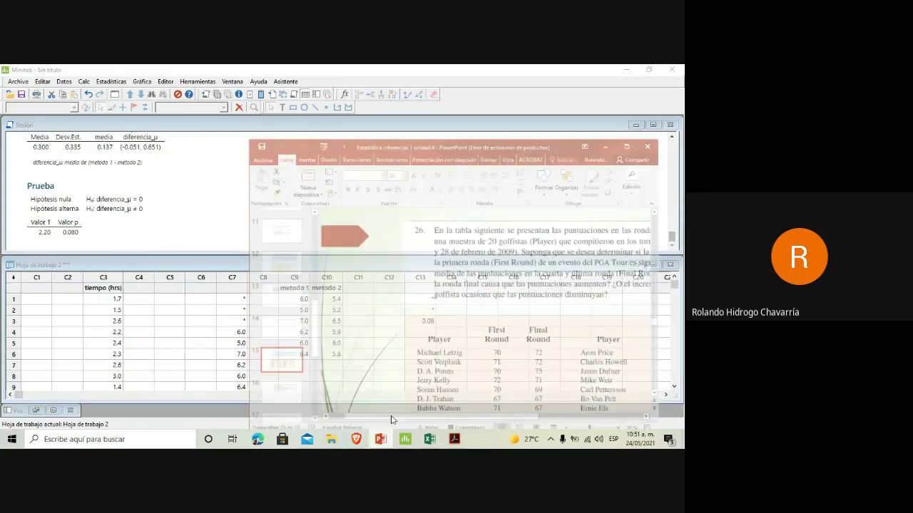
pyautogui.scroll(5, 254, 303)
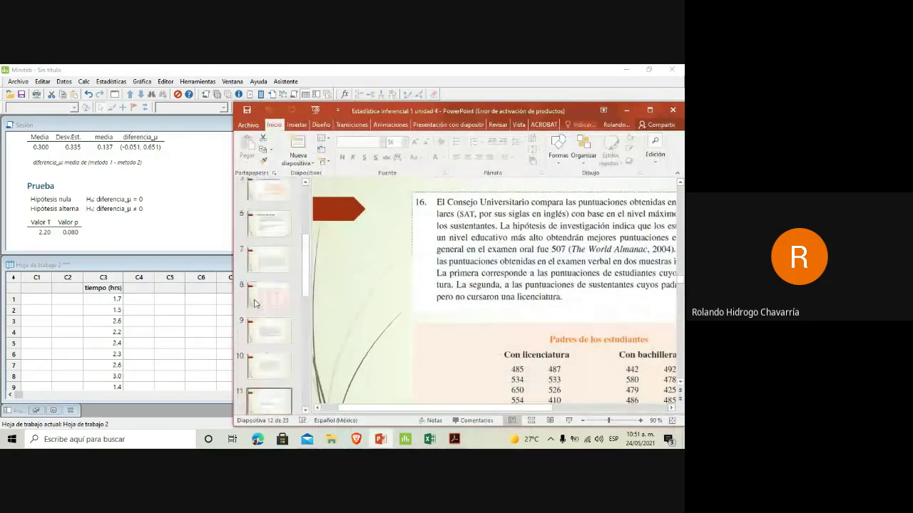
pyautogui.scroll(3, 255, 303)
pyautogui.click(269, 270)
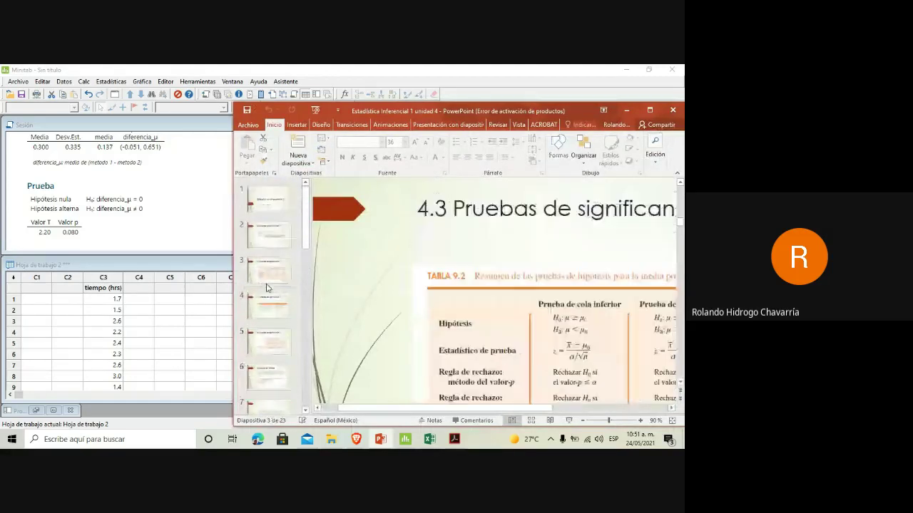
pyautogui.click(659, 111)
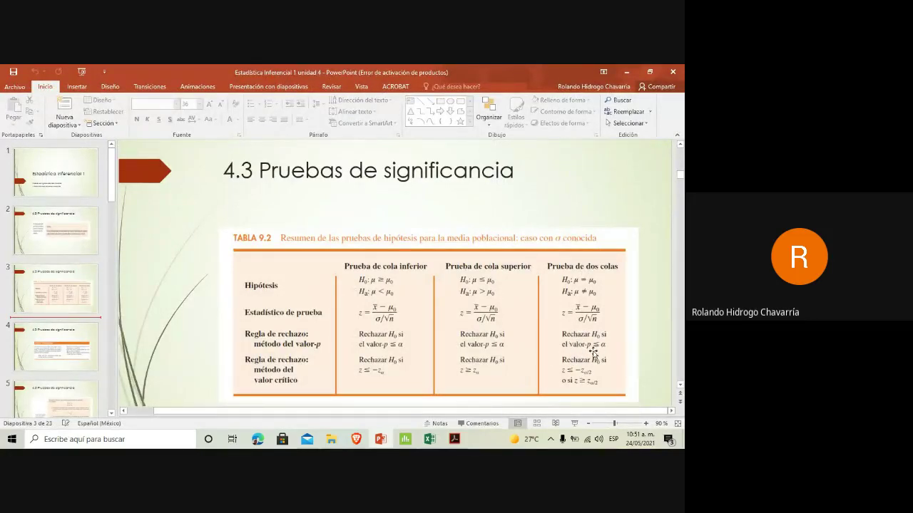
# Back in Minitab, enter 0.05 in row 4 of C13 and label rows 3 and 4 "p" and "alfa" in C12.
pyautogui.hotkey('alt', 'Tab')
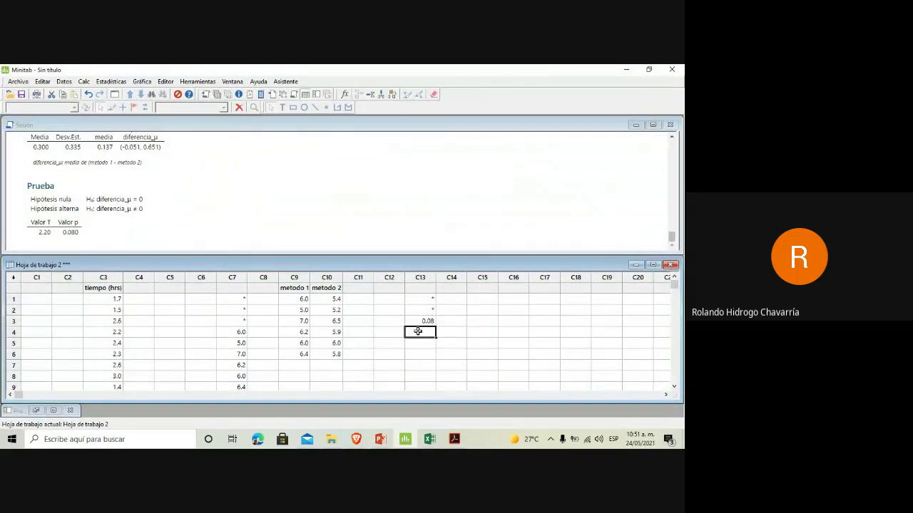
pyautogui.write('0.05')
pyautogui.press('Return')
pyautogui.click(399, 322)
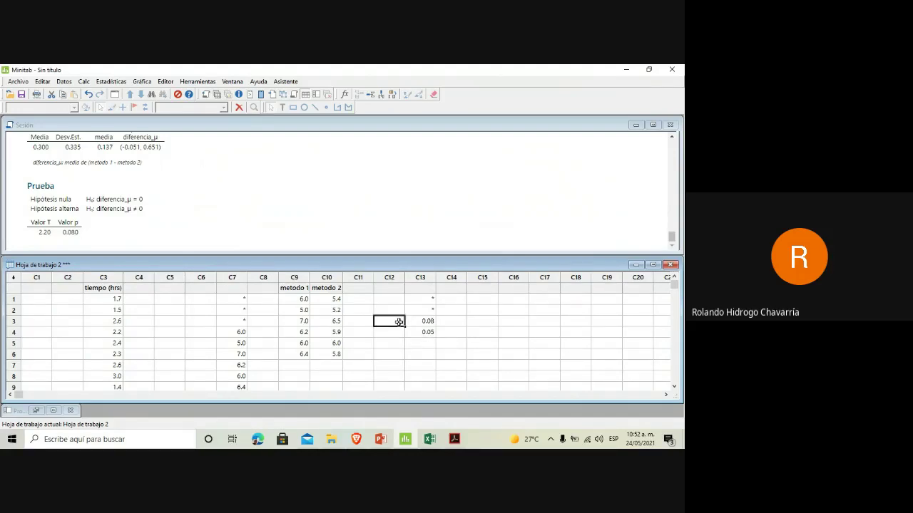
pyautogui.write('p')
pyautogui.press('Return')
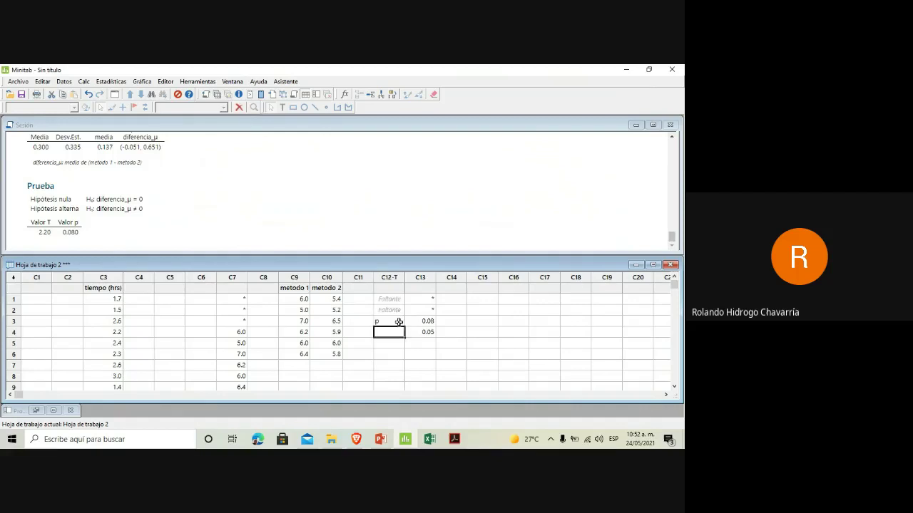
pyautogui.write('alfa')
pyautogui.press('Return')
# Switch to PowerPoint to compare p and alfa against the two-tailed p-value rejection rule, and minimize the presentation.
pyautogui.click(456, 441)
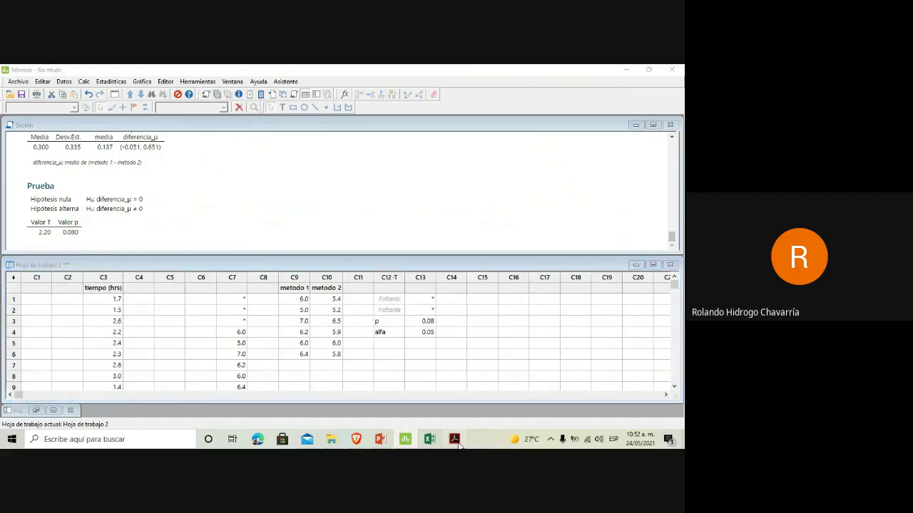
pyautogui.click(405, 440)
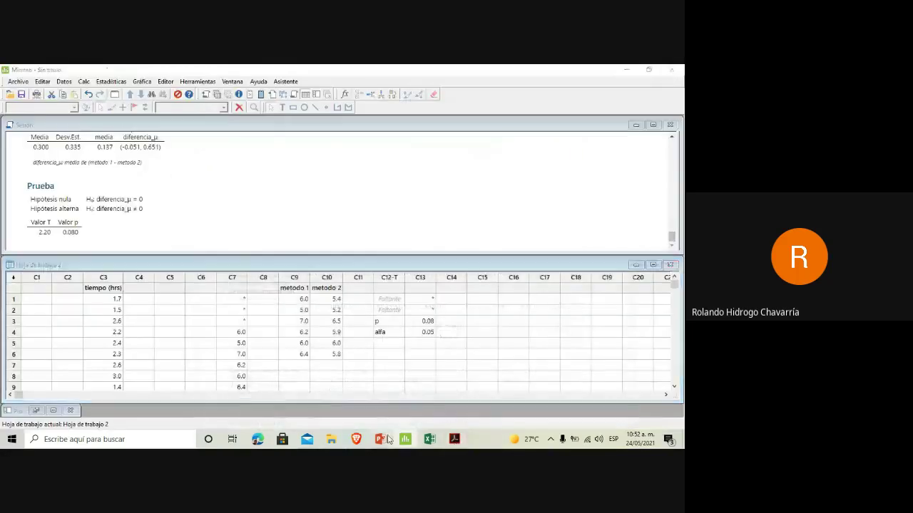
pyautogui.click(381, 440)
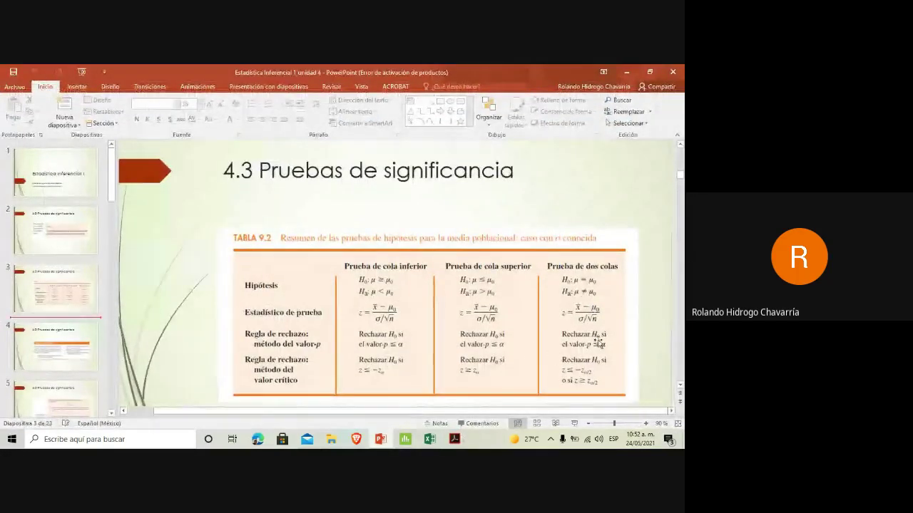
pyautogui.click(627, 73)
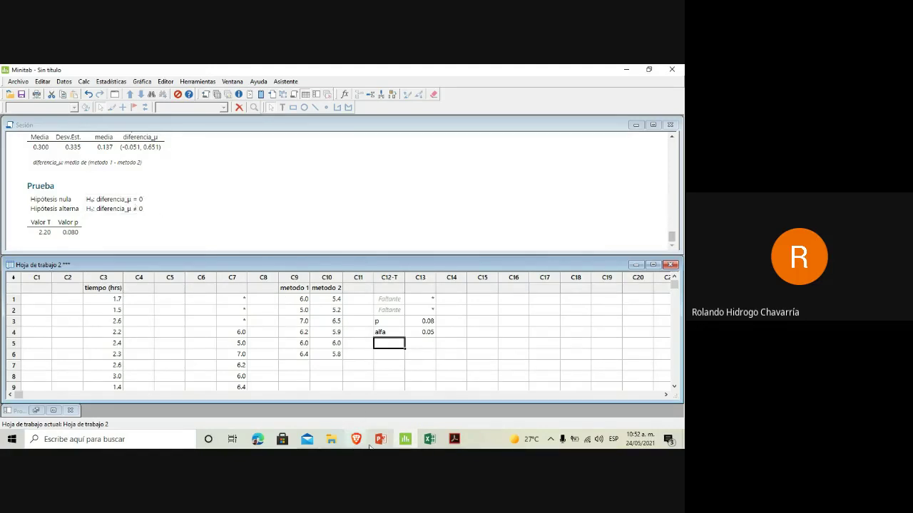
# Switch to the muestas pareadas PDF in Adobe Acrobat, review its t statistic, p-value conclusion and 95% confidence interval, and minimize it.
pyautogui.click(462, 447)
pyautogui.scroll(-5, 356, 277)
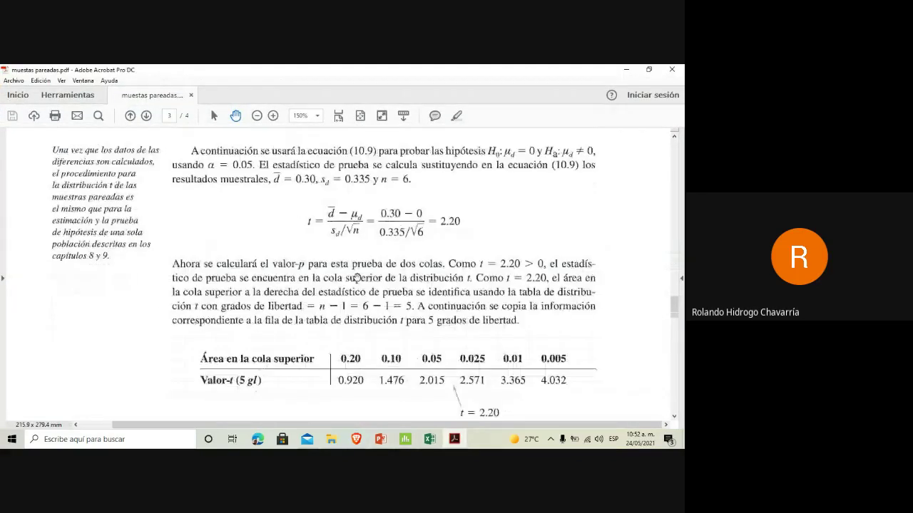
pyautogui.scroll(-1, 356, 278)
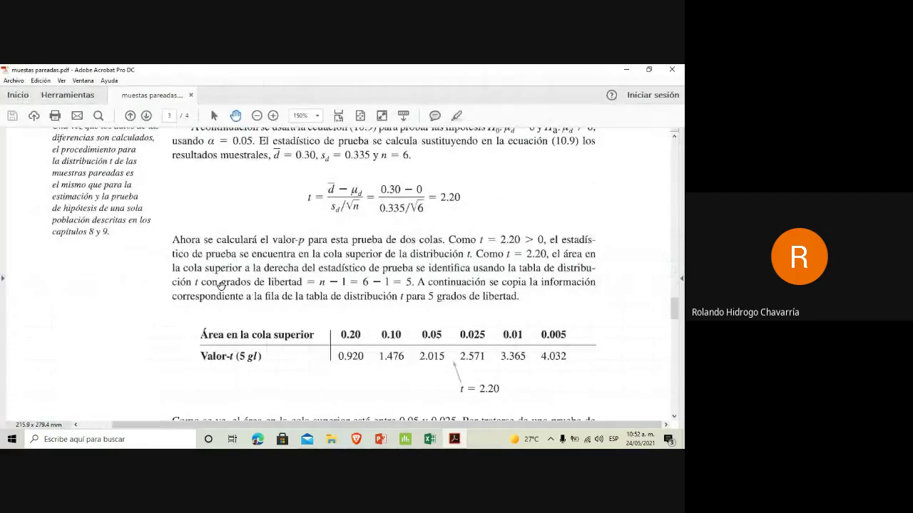
pyautogui.scroll(-5, 221, 285)
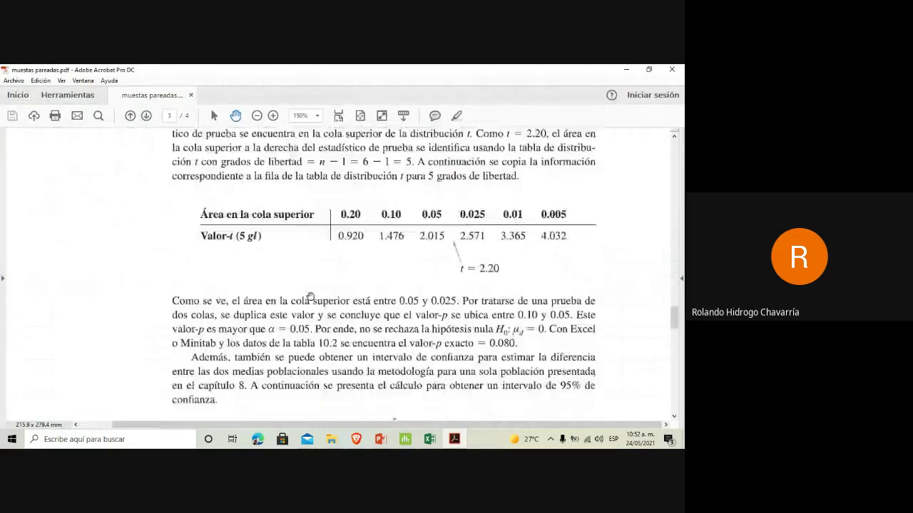
pyautogui.scroll(-2, 310, 296)
pyautogui.scroll(6, 321, 265)
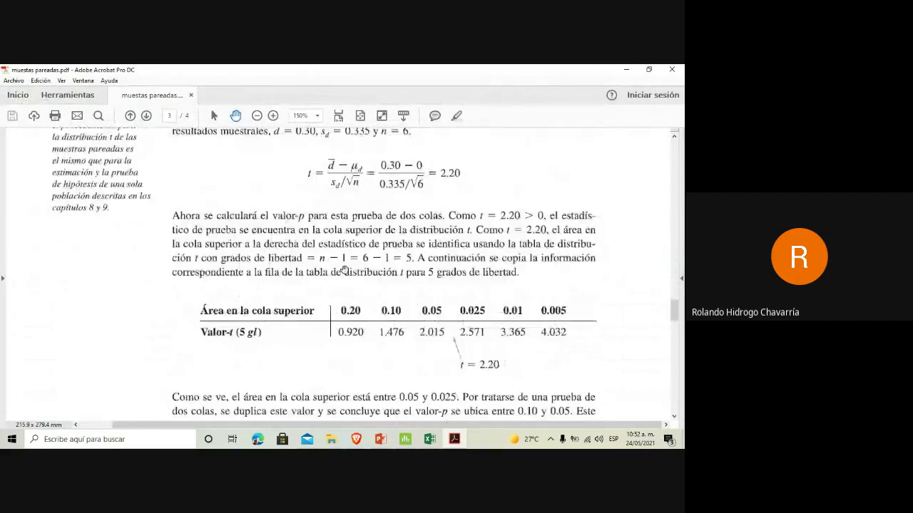
pyautogui.scroll(2, 328, 268)
pyautogui.scroll(-1, 333, 324)
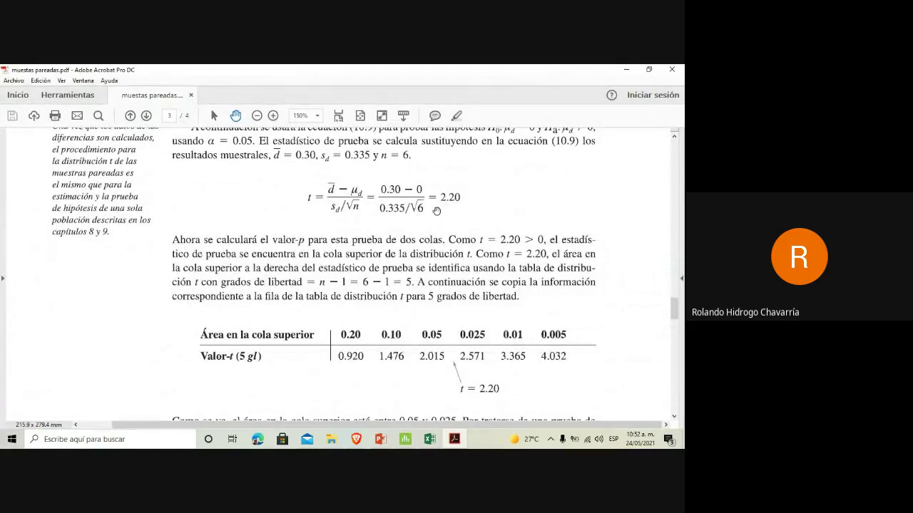
pyautogui.scroll(-2, 417, 245)
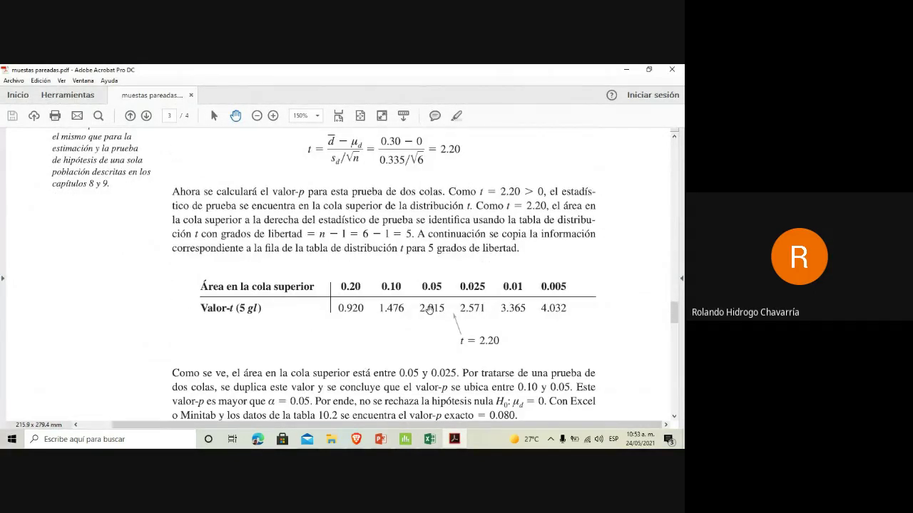
pyautogui.scroll(-7, 327, 327)
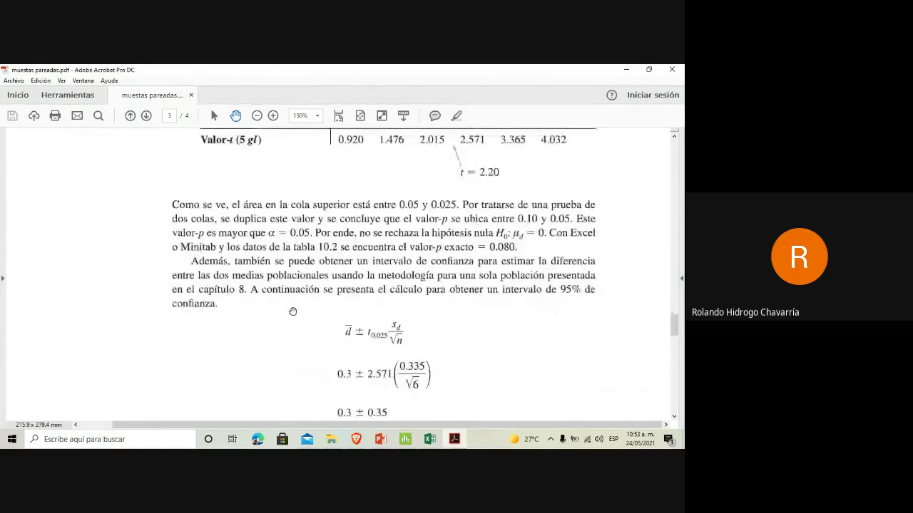
pyautogui.scroll(-7, 293, 311)
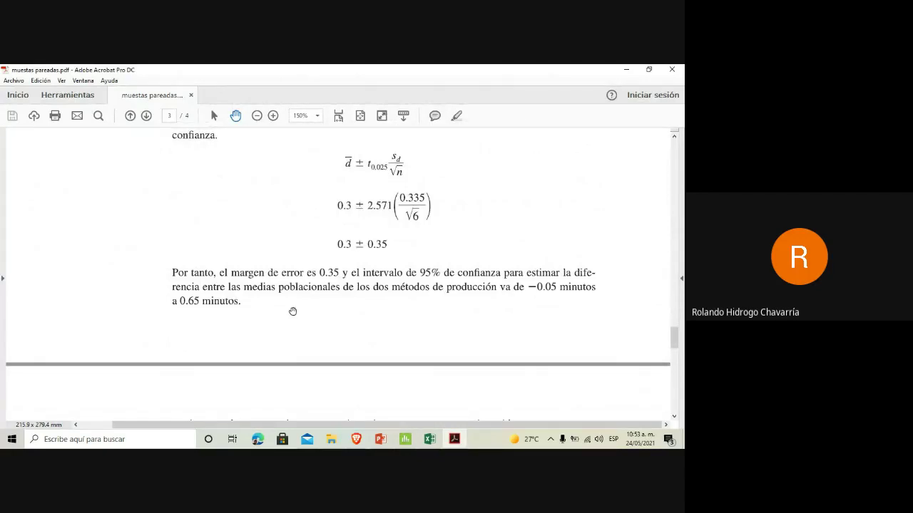
pyautogui.scroll(-3, 292, 312)
pyautogui.scroll(7, 291, 311)
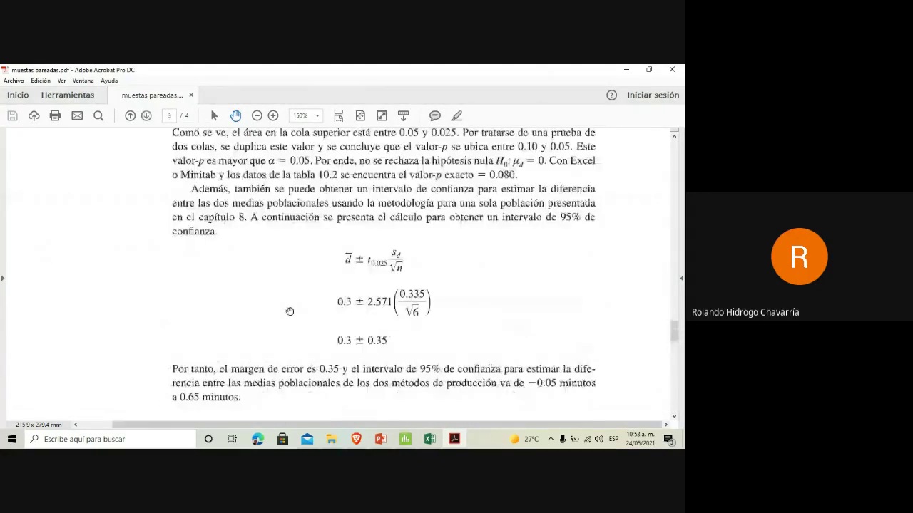
pyautogui.scroll(3, 289, 312)
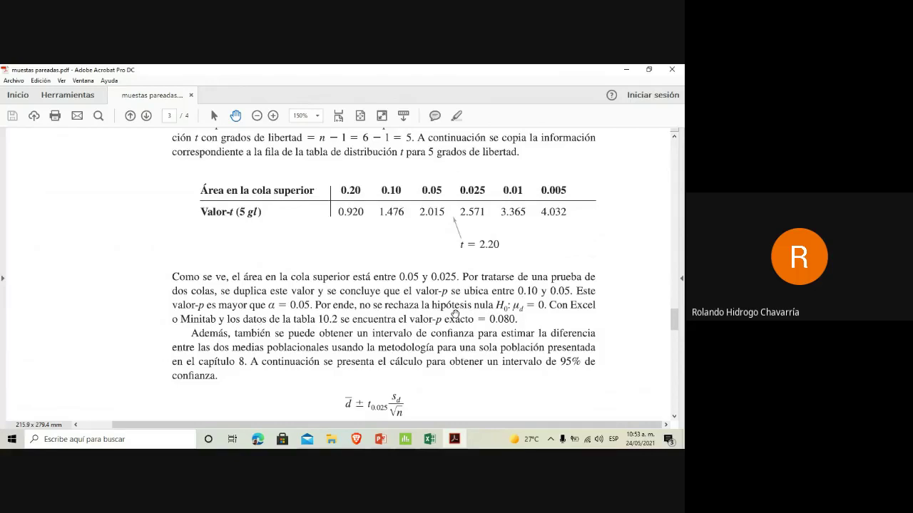
pyautogui.click(620, 69)
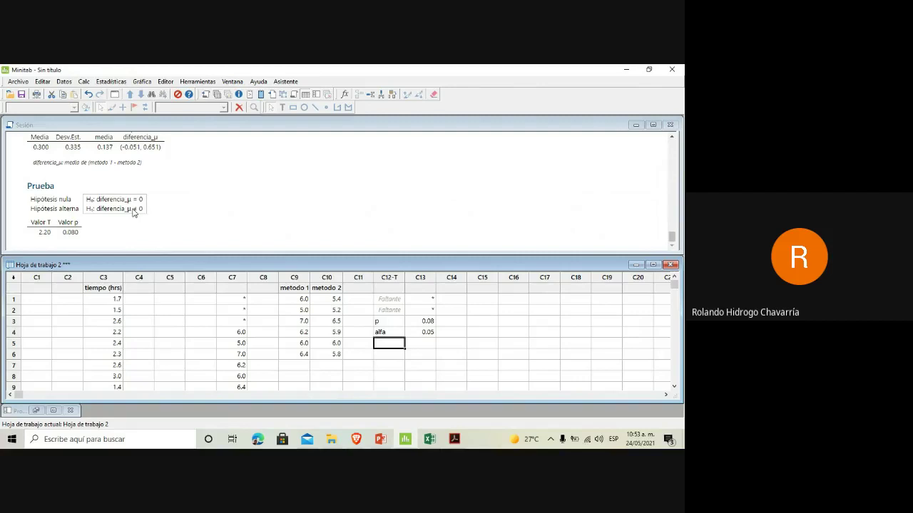
# Switch to the Google Meet call in Brave and choose to stop the call's recording.
pyautogui.click(380, 439)
pyautogui.moveTo(356, 440)
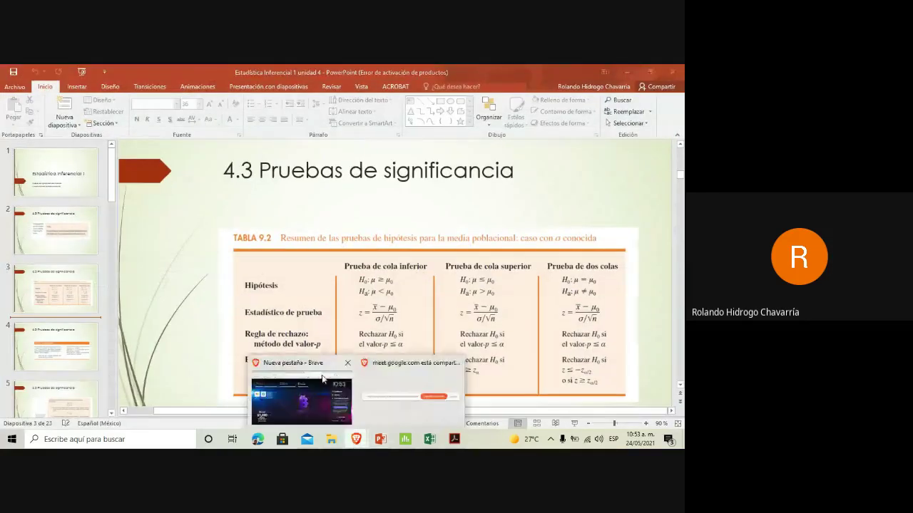
pyautogui.click(334, 387)
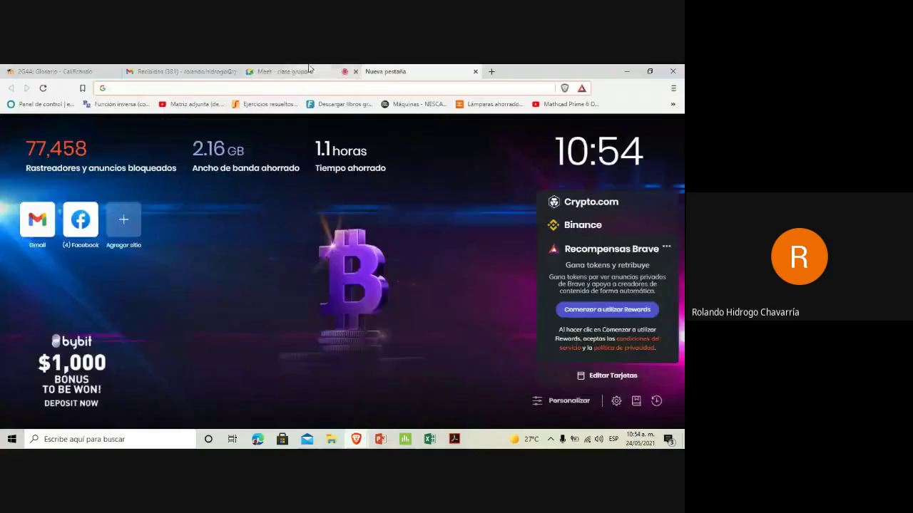
pyautogui.click(302, 71)
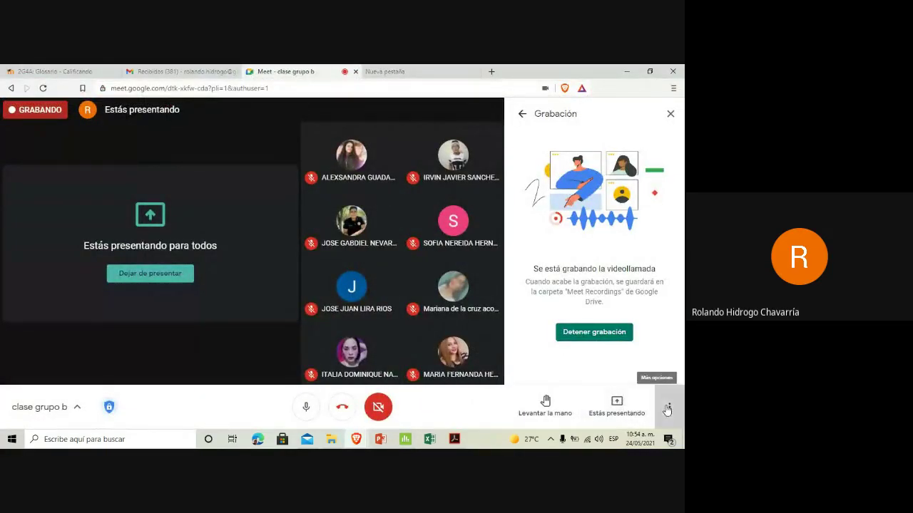
pyautogui.click(669, 407)
pyautogui.click(533, 165)
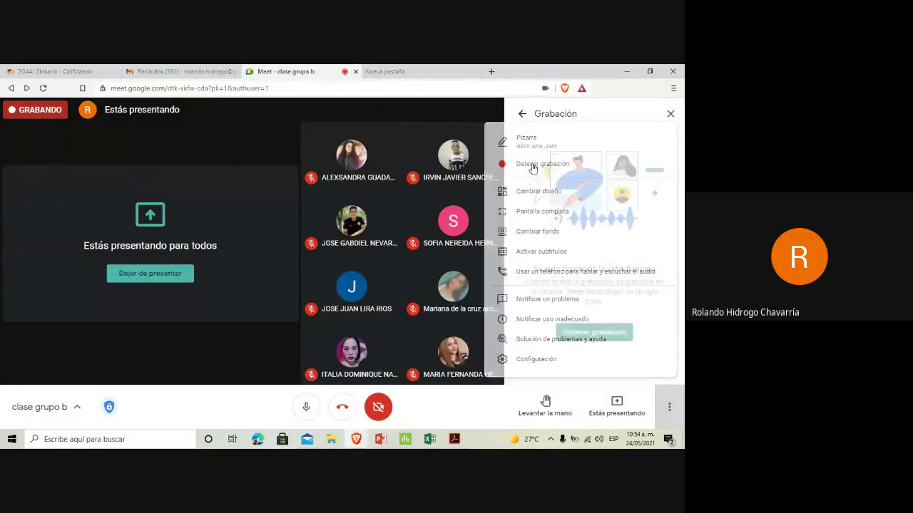